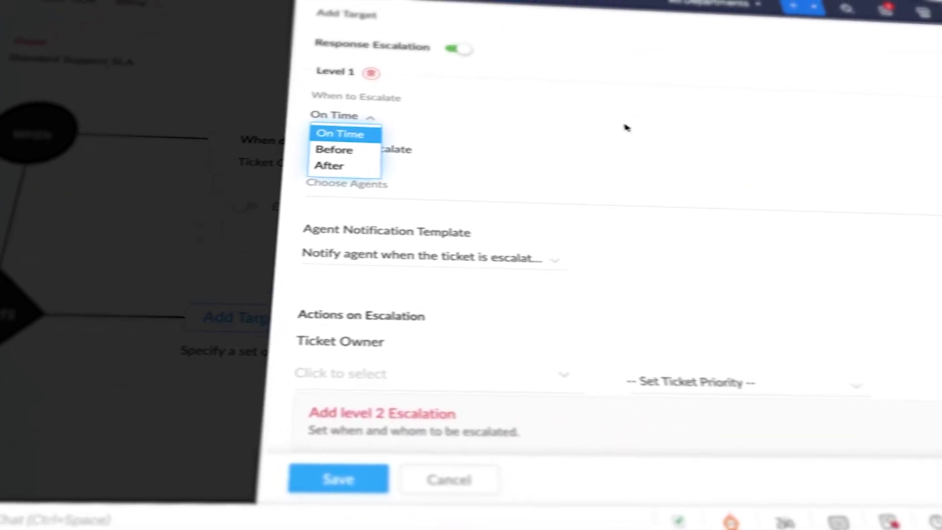
Step: Close the SLA escalation preview and show the All Tickets list of open tickets
click(332, 149)
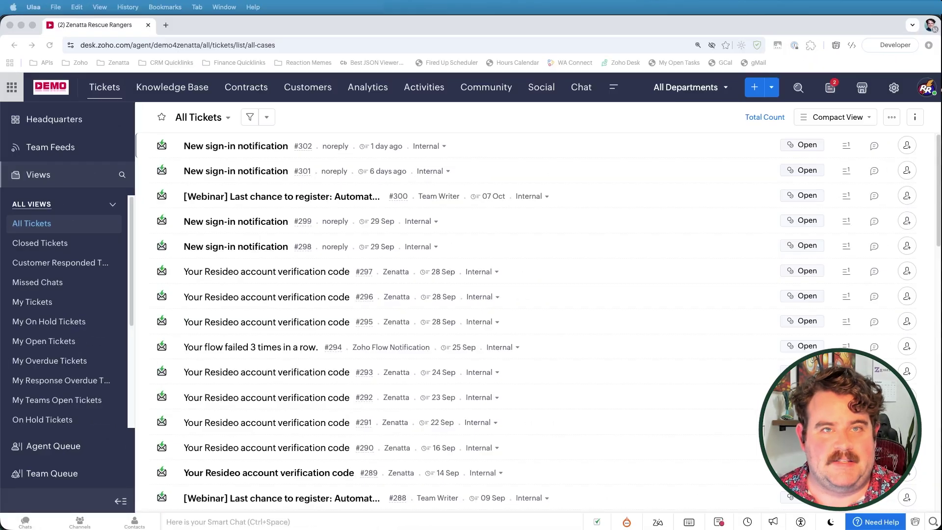
Step: Open Setup and go to Automation > Service Level Agreements for the Billing department
click(894, 86)
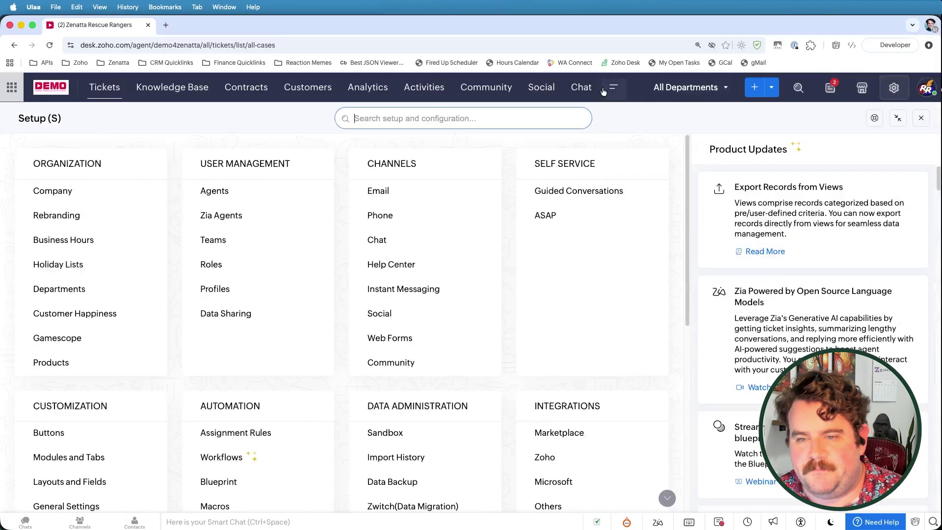
scroll(267, 370, down, 5)
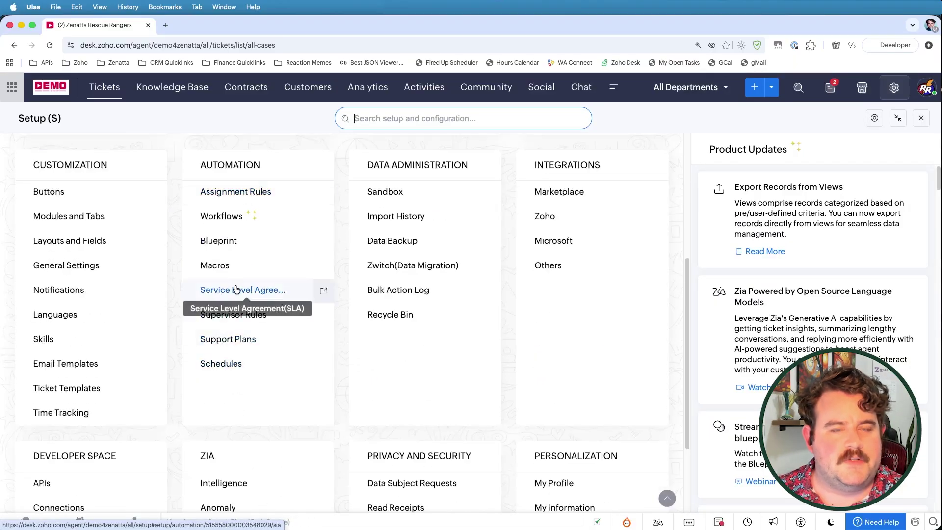
click(236, 291)
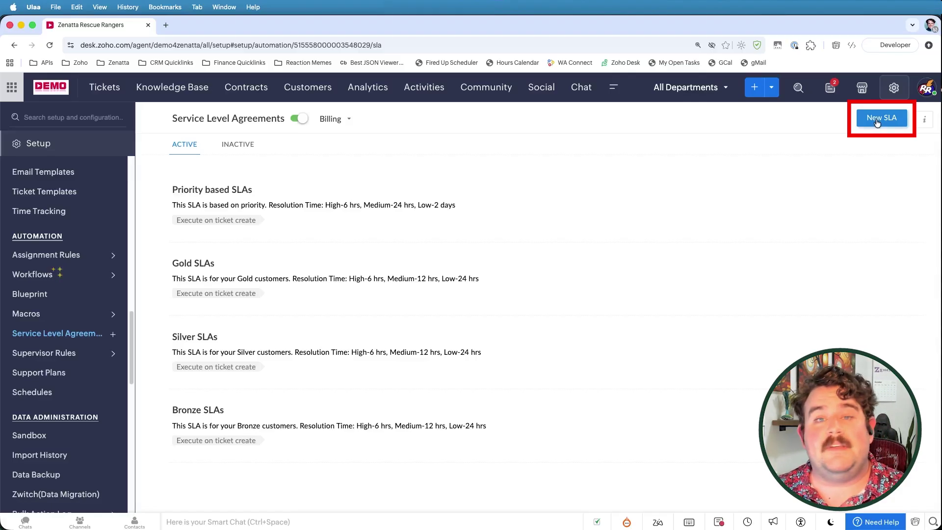
click(332, 121)
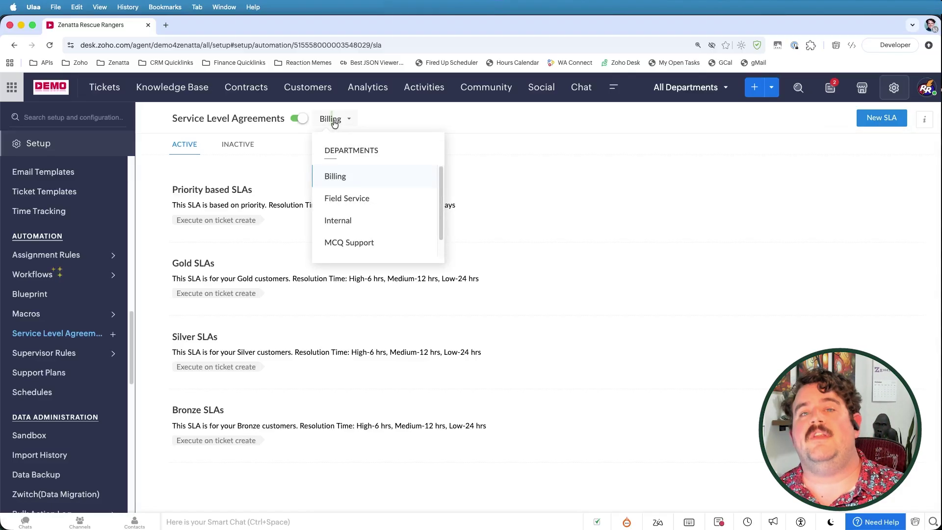
click(342, 194)
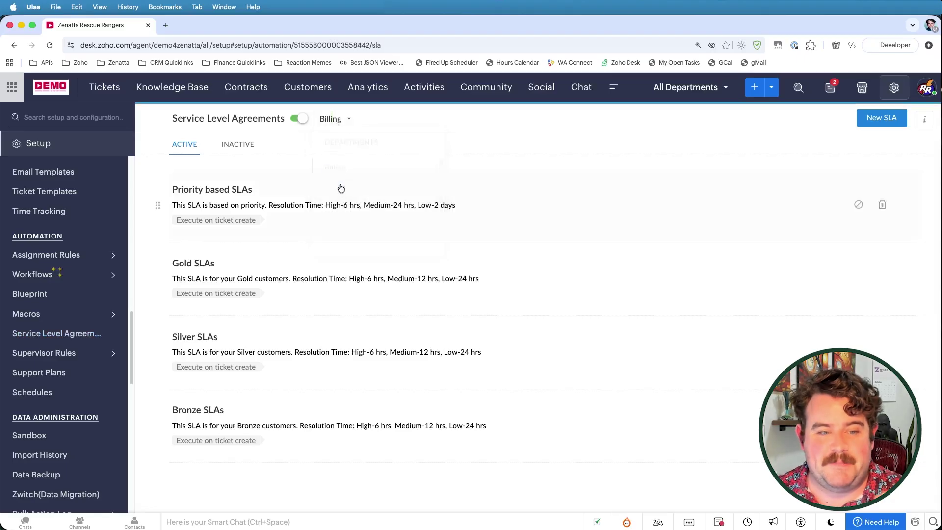
click(338, 119)
click(350, 172)
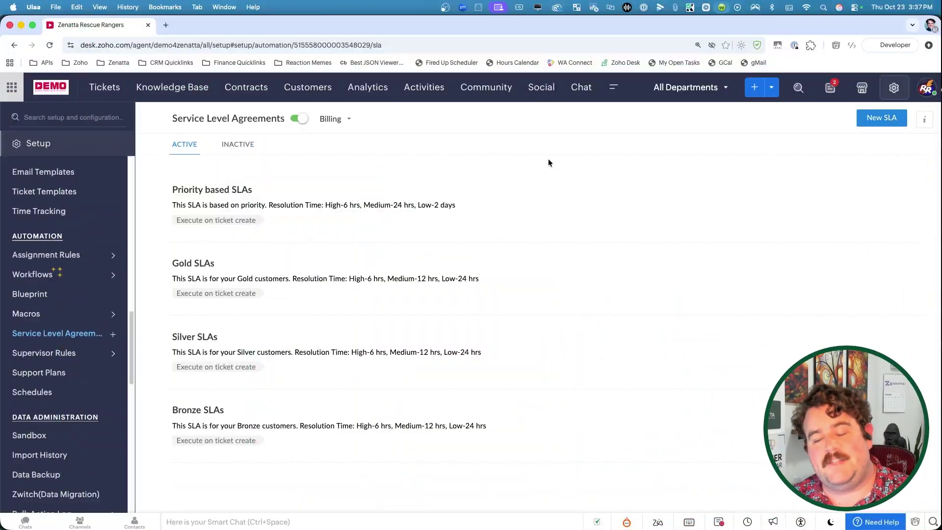
Step: Start a new Billing SLA named 'Standard Support SLA'
click(882, 118)
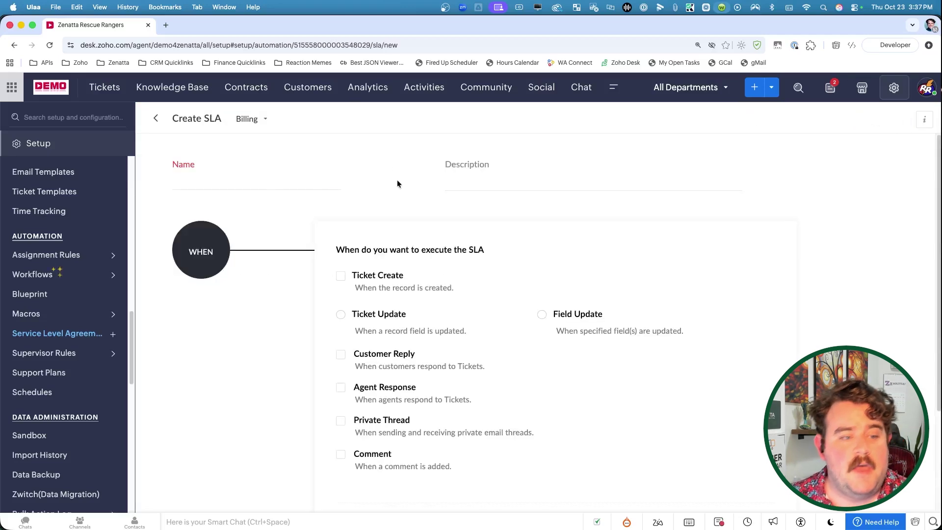
click(264, 185)
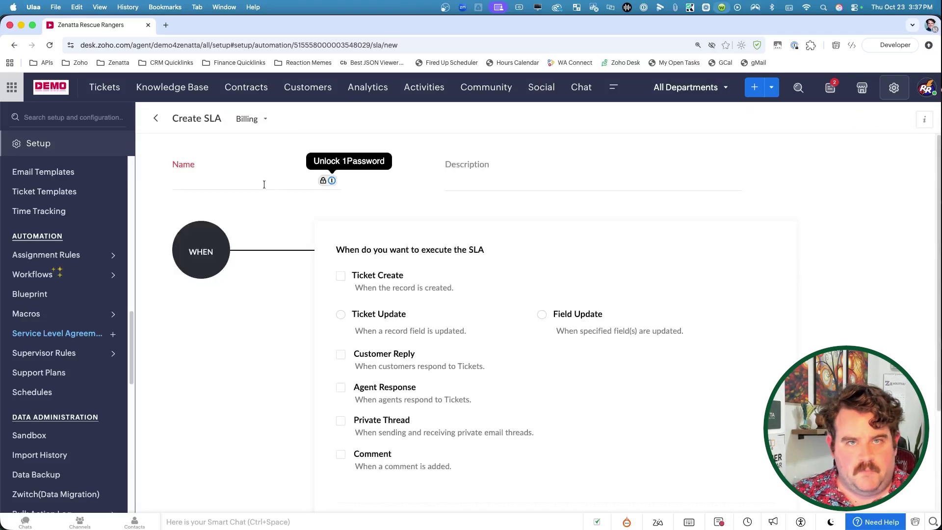
text(Standard Support SLA)
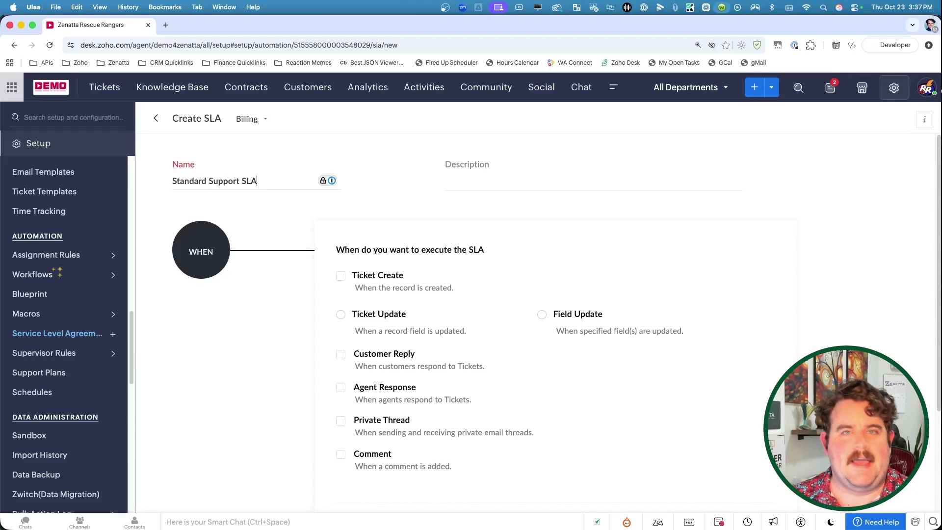
scroll(339, 157, down, 2)
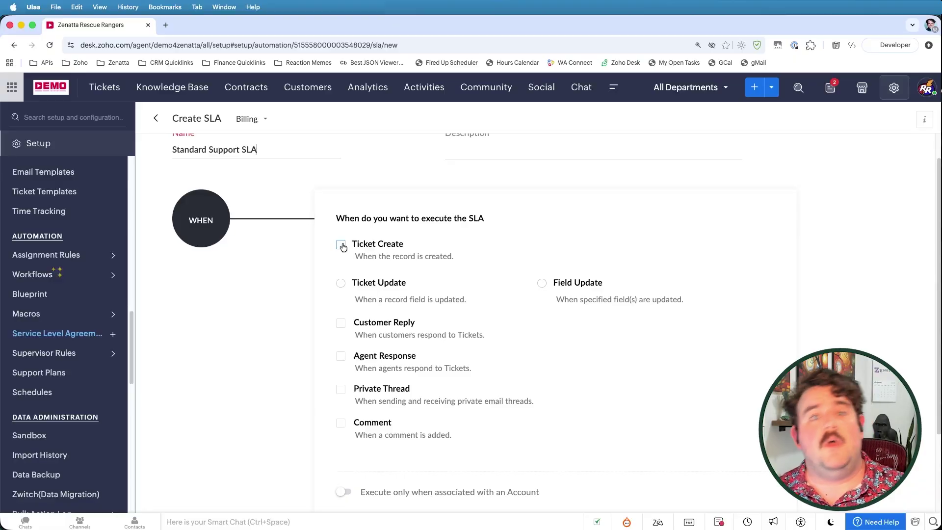
Step: Try the trigger options, leaving the SLA to execute on Ticket Create only
click(342, 286)
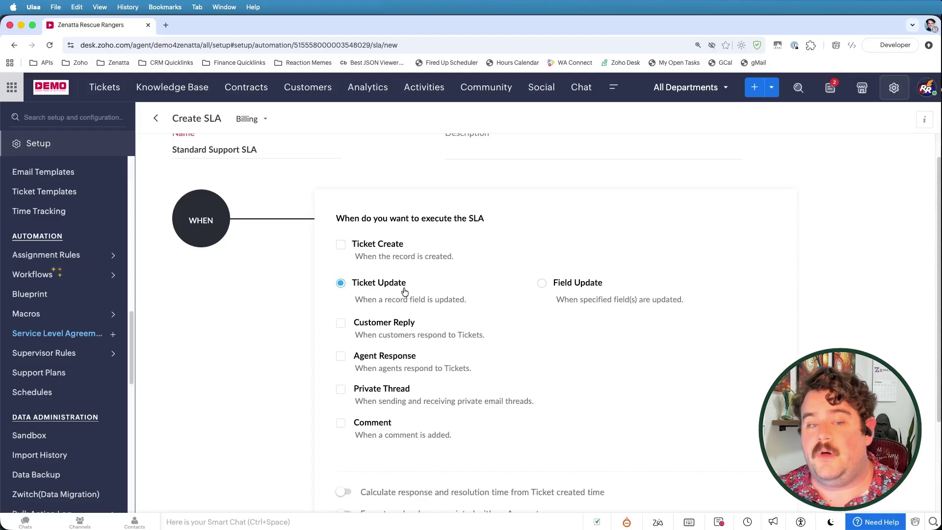
click(539, 283)
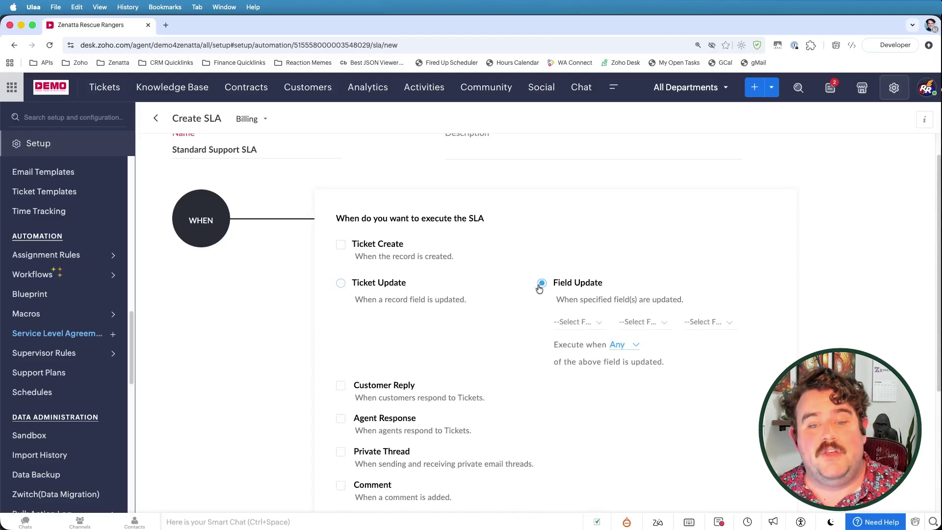
click(572, 324)
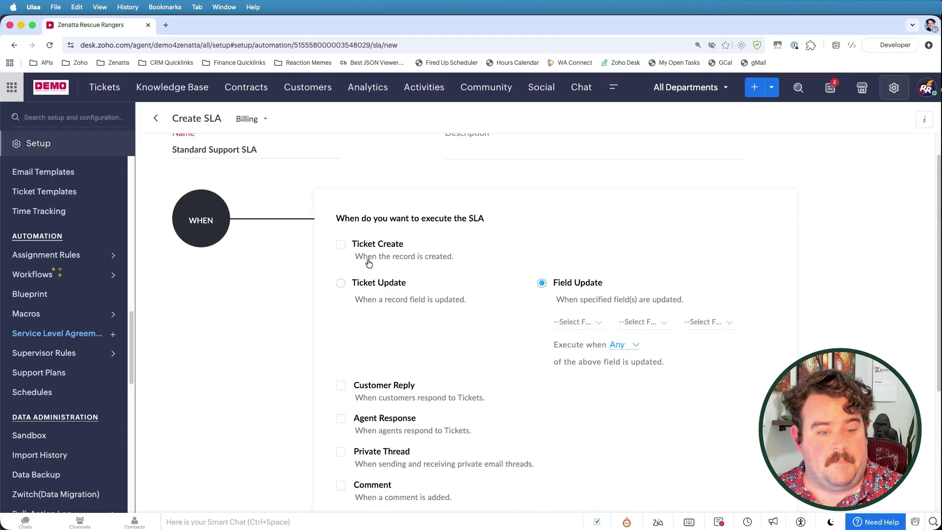
click(341, 283)
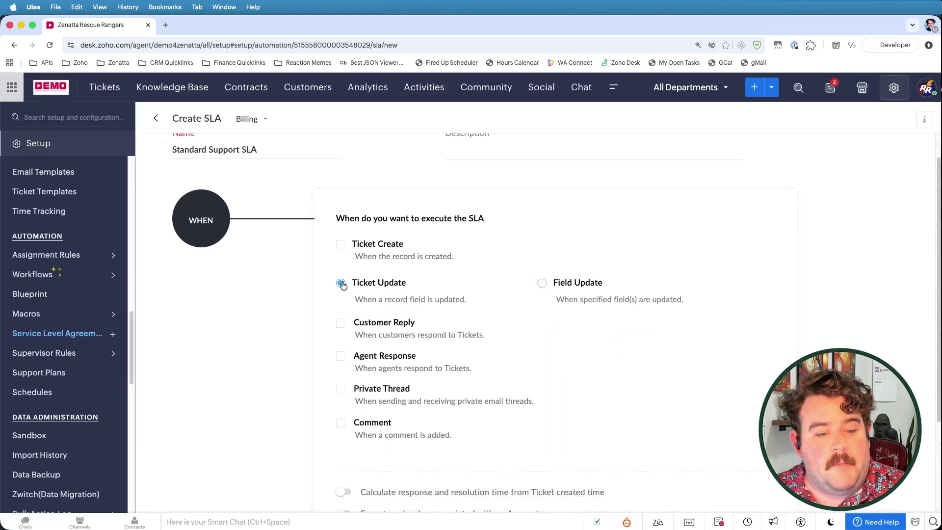
click(342, 324)
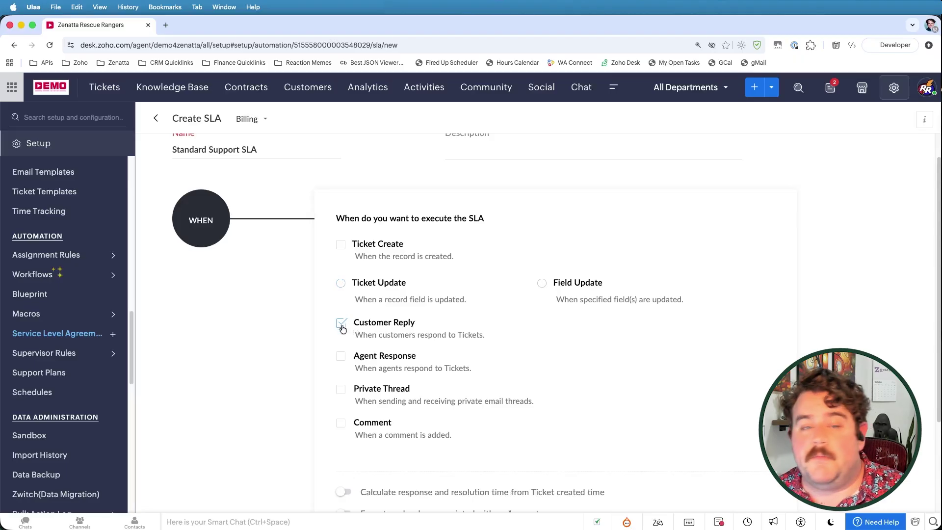
click(342, 391)
click(343, 390)
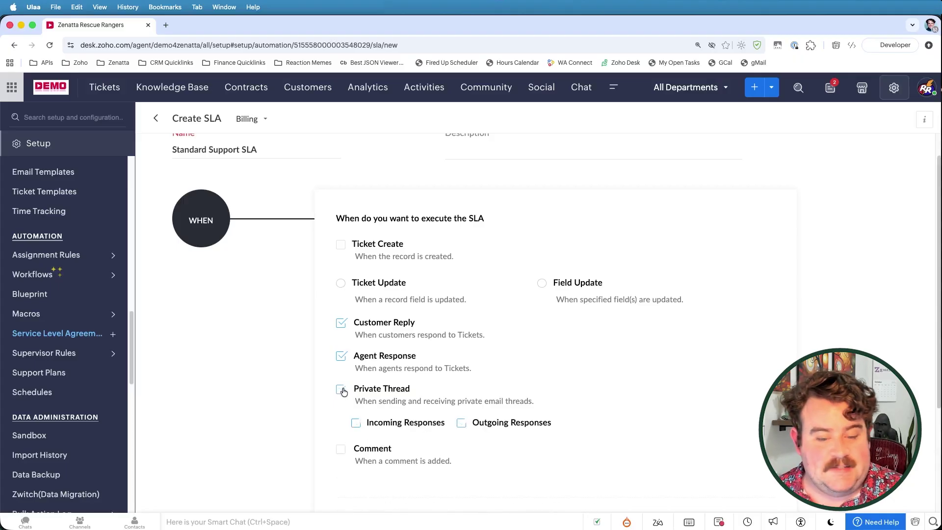
click(342, 325)
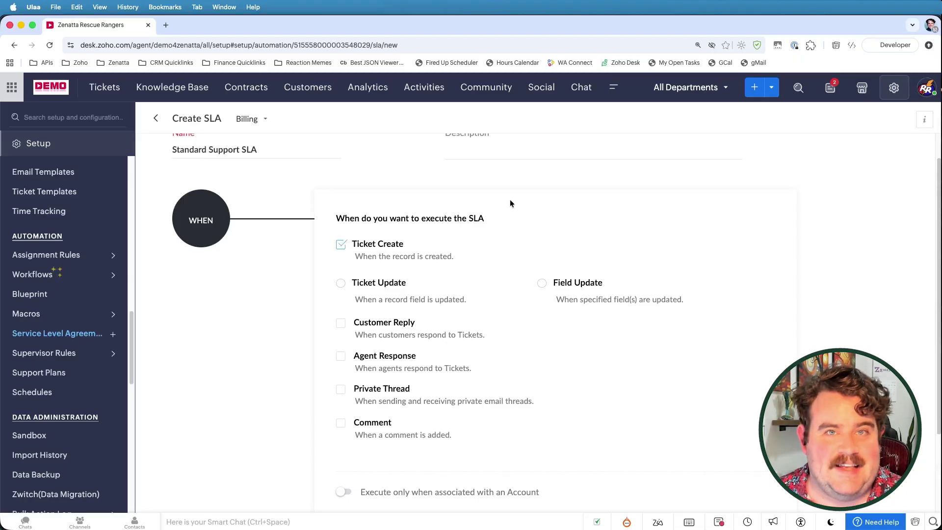
scroll(503, 202, down, 5)
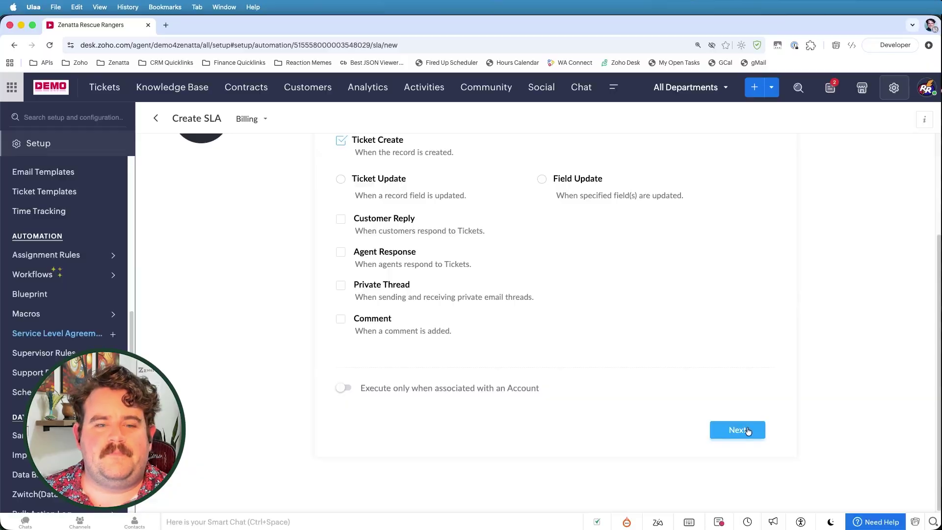
Step: Add a target to respond within 5 hours and resolve within 24 hours
click(746, 431)
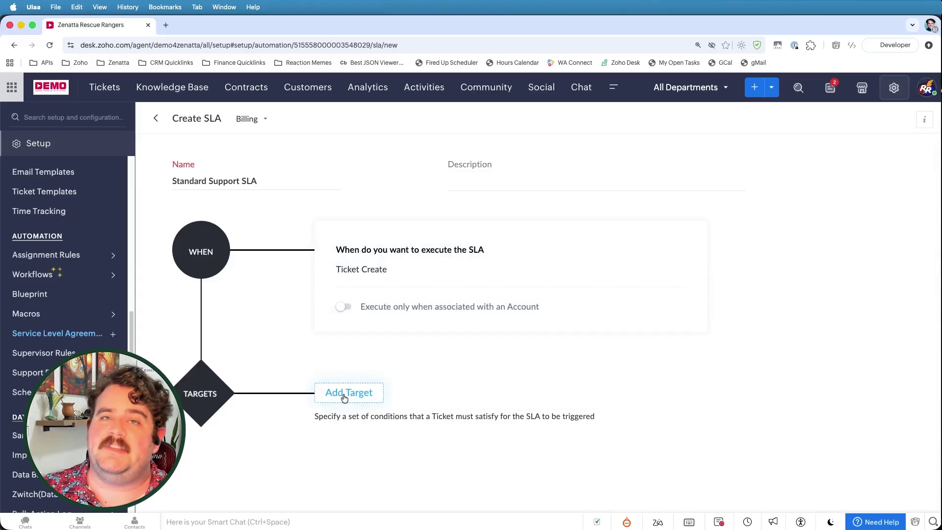
click(345, 397)
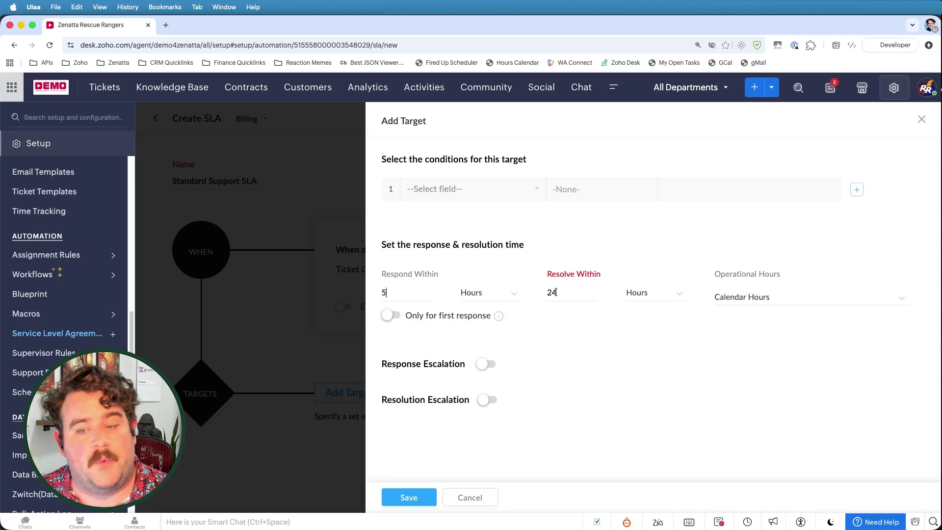
click(737, 297)
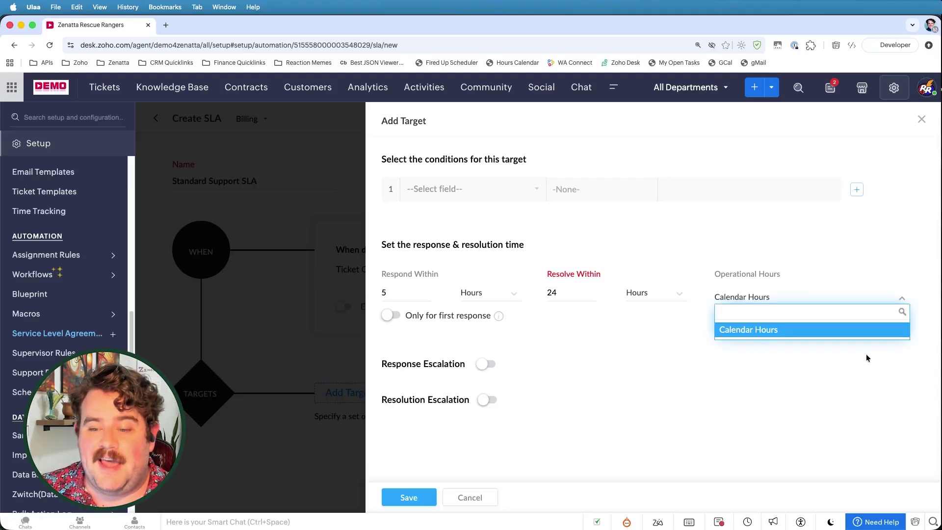
click(768, 365)
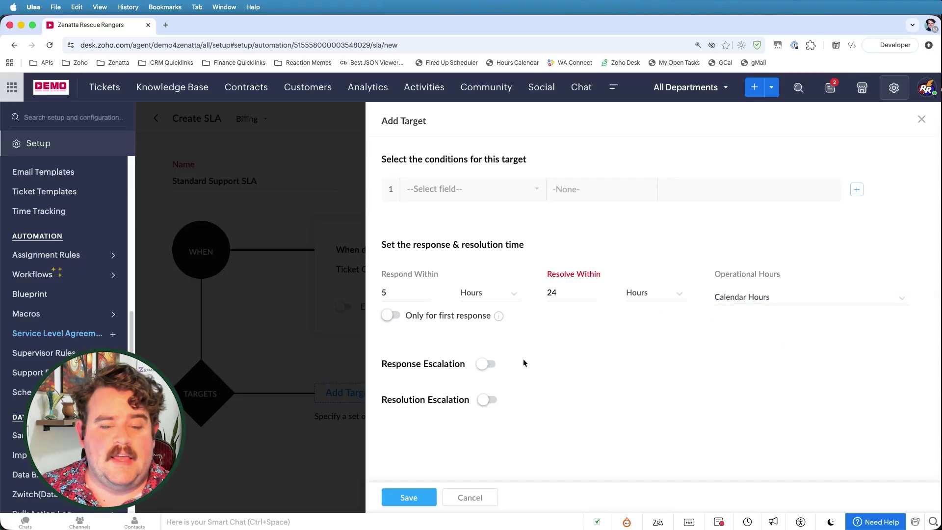
click(485, 364)
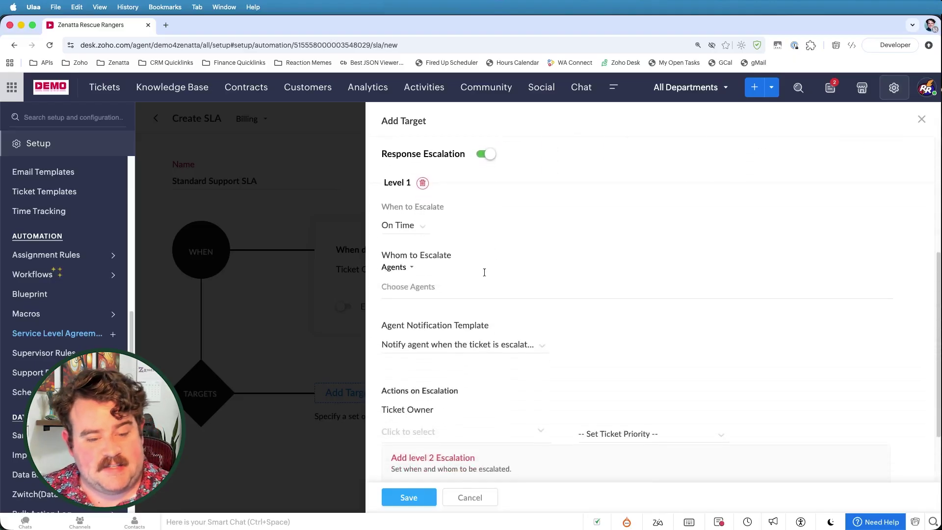
click(486, 154)
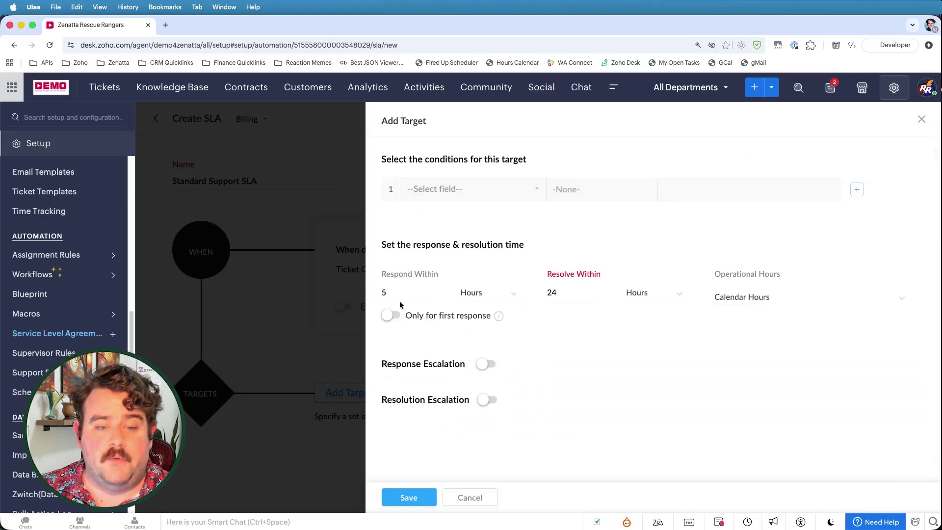
click(485, 365)
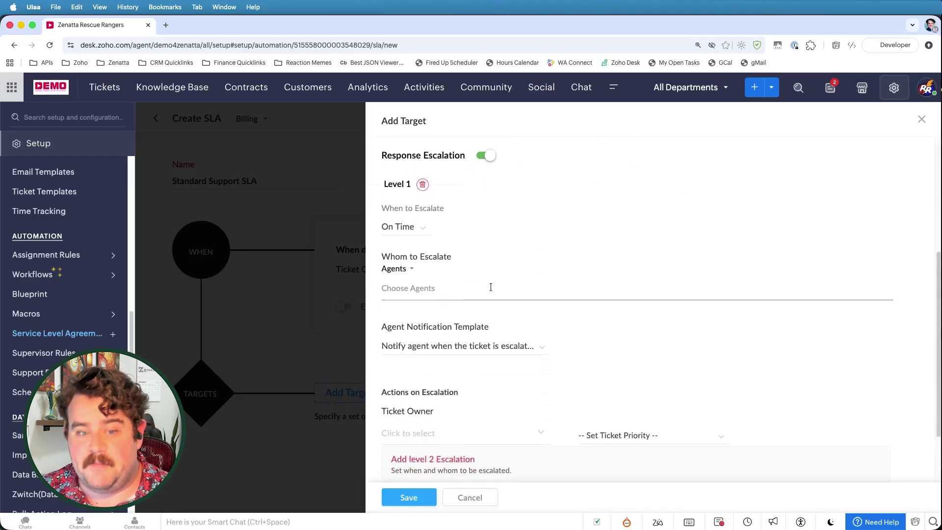
click(484, 154)
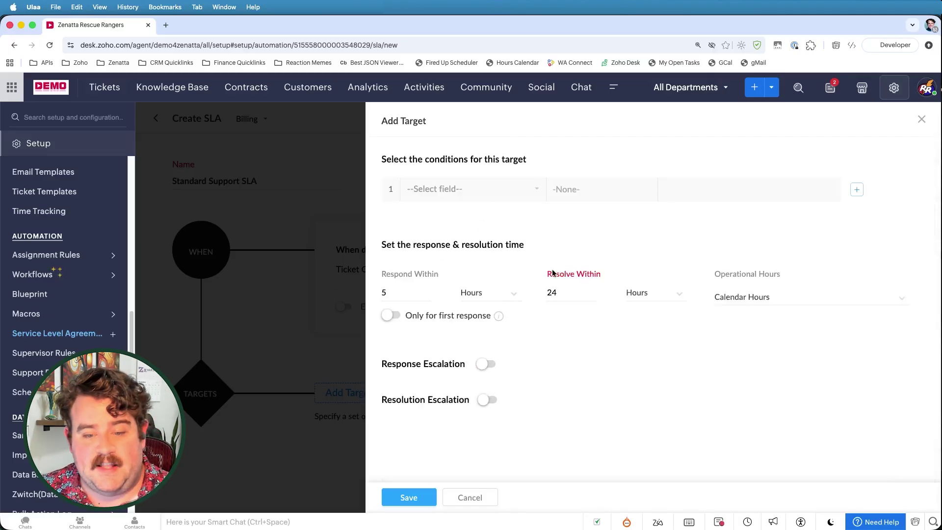
drag(548, 273, 582, 278)
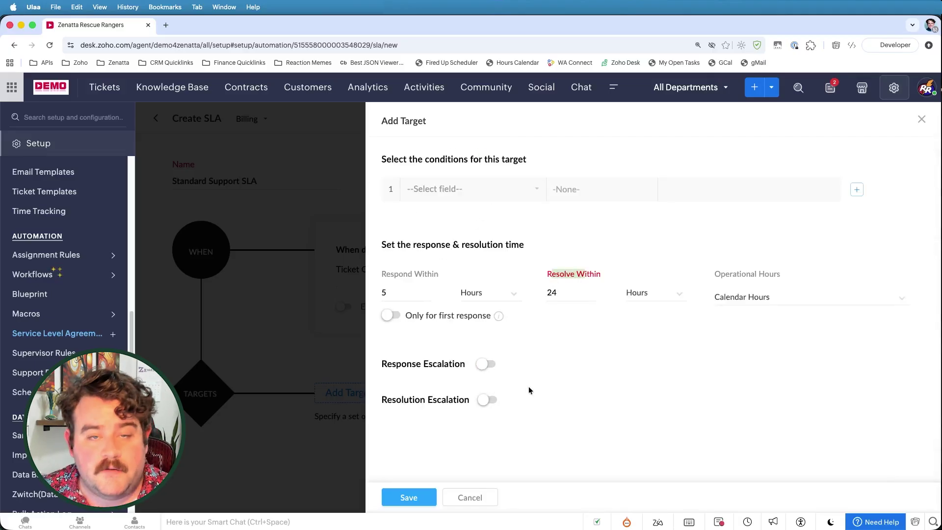
click(487, 401)
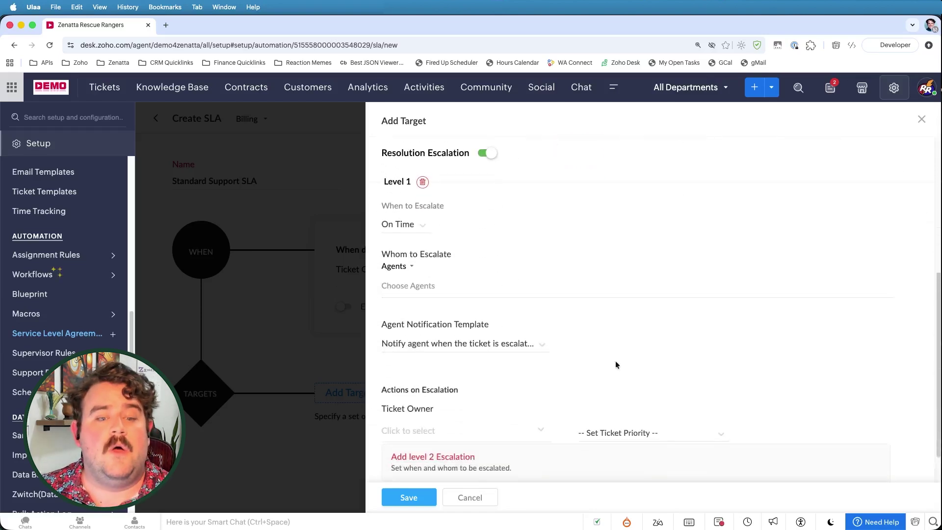
click(487, 153)
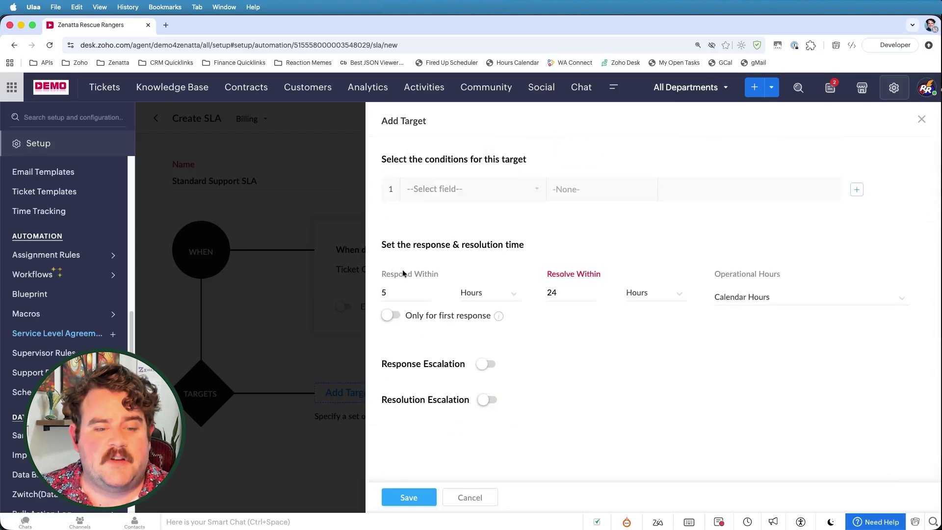
Step: Turn on response escalation, triggering it 30 minutes before the response is due
click(486, 364)
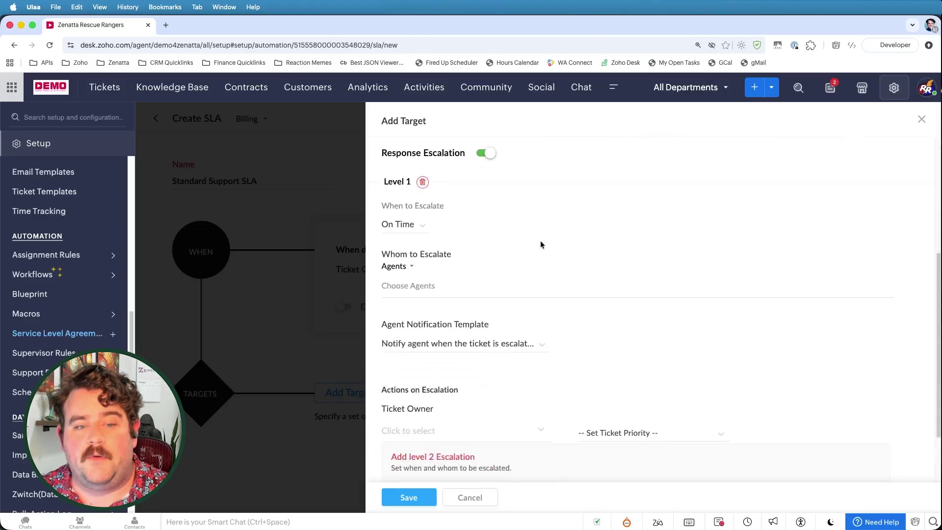
click(405, 227)
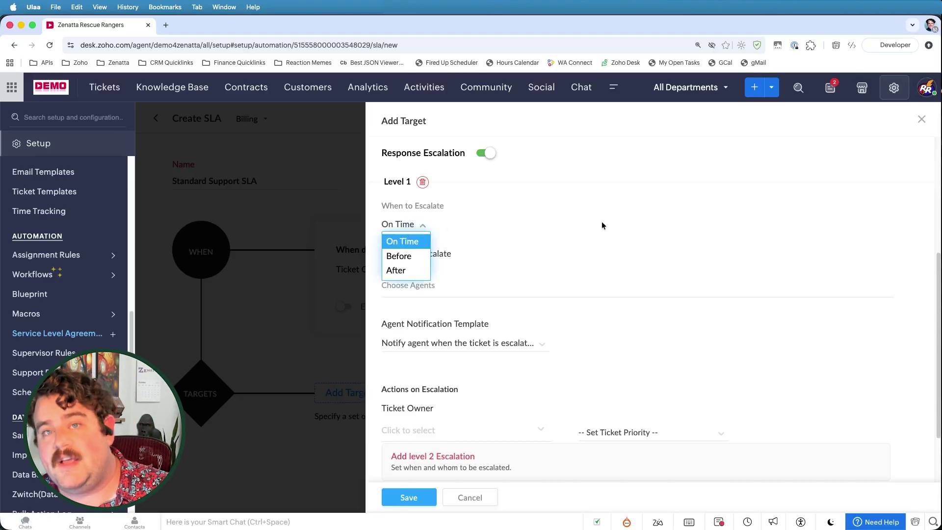
click(398, 255)
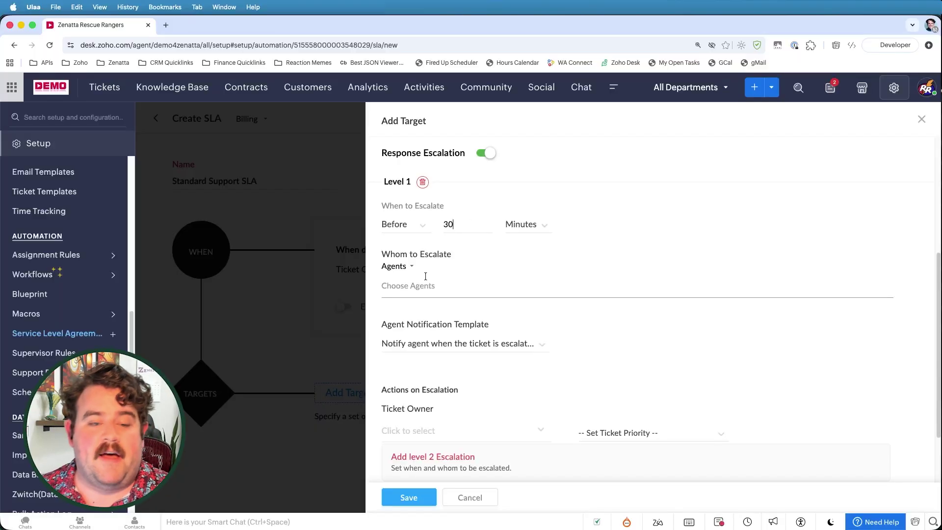
Step: Escalate to the Ticket Owner with the ticket-escalated template, leaving ticket owner as Do Nothing
click(403, 284)
click(398, 266)
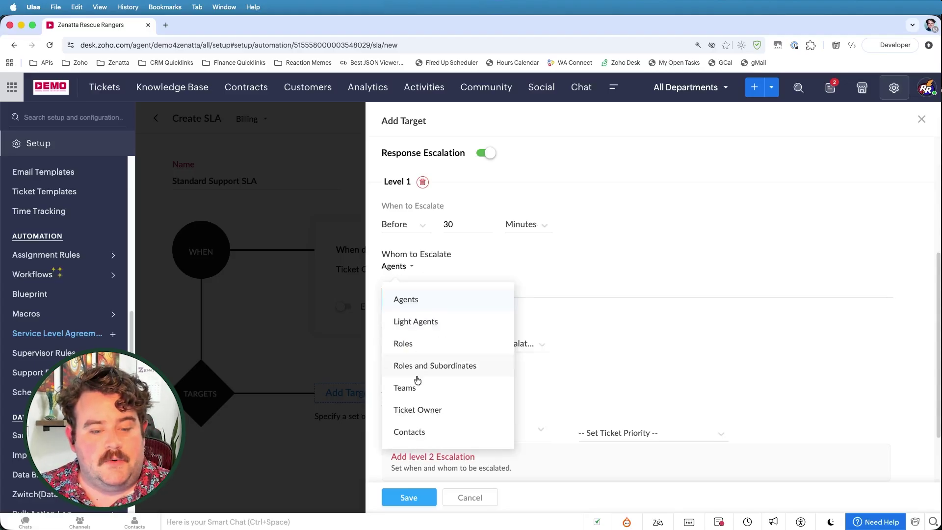
click(415, 409)
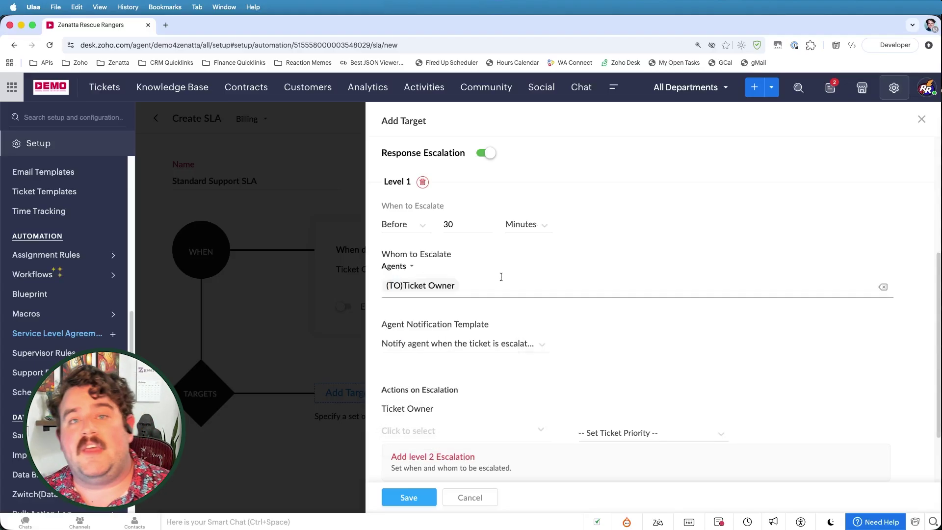
scroll(513, 290, down, 2)
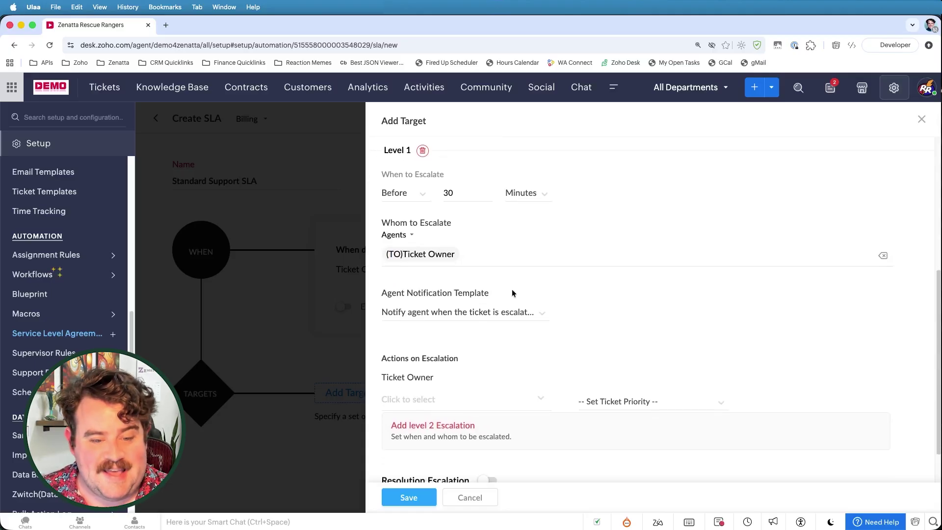
scroll(512, 293, down, 2)
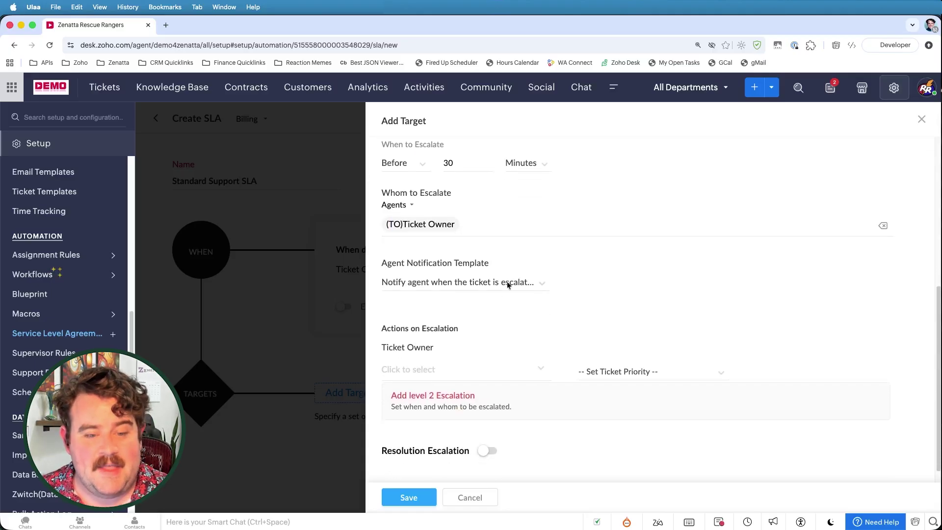
click(445, 282)
scroll(449, 388, down, 1)
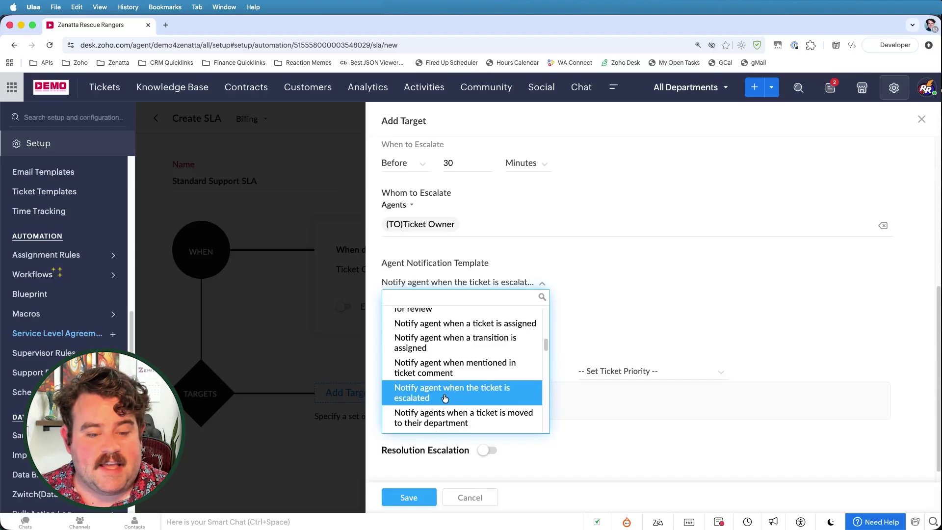
click(445, 401)
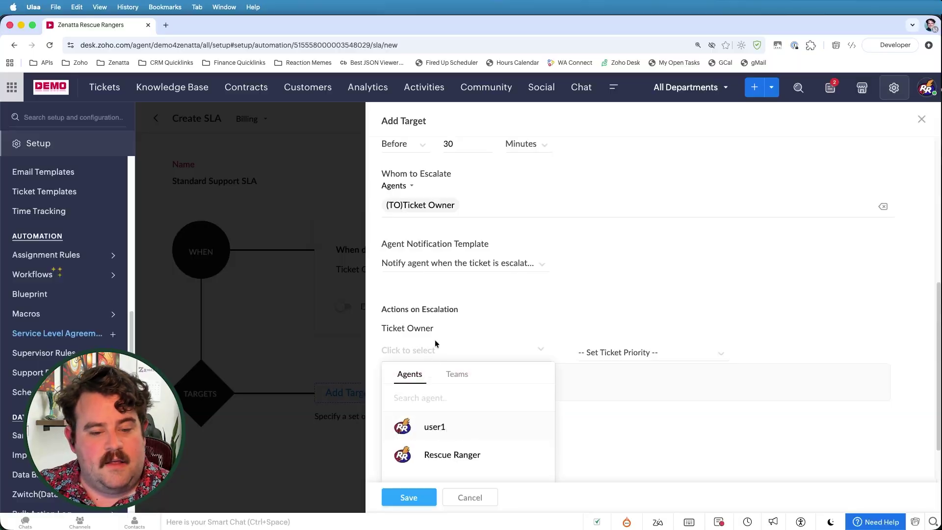
scroll(469, 335, down, 3)
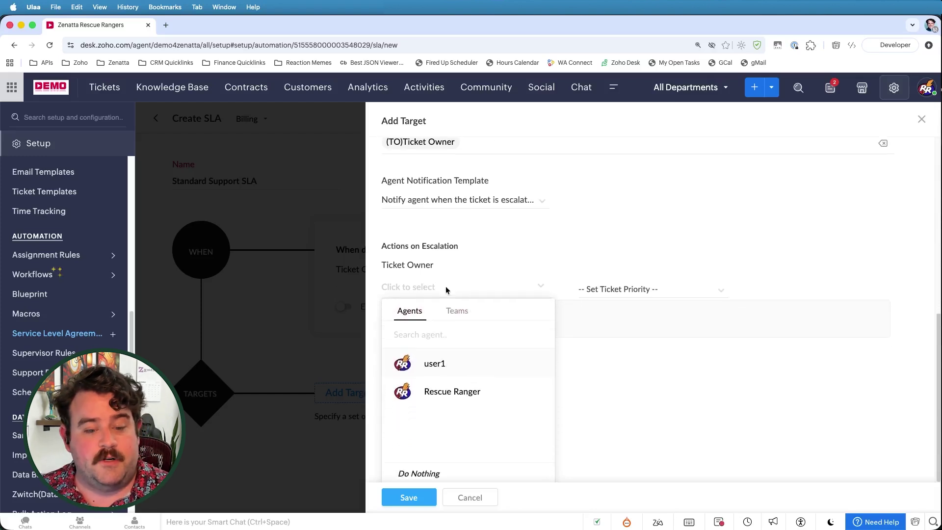
click(420, 473)
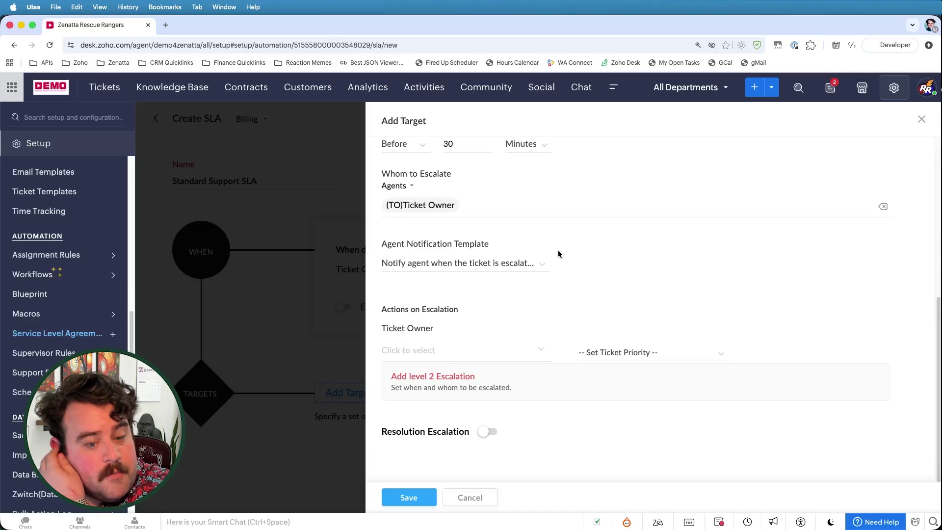
Step: Set level 1 escalation to raise ticket priority to High and add a level 2 escalation
click(601, 355)
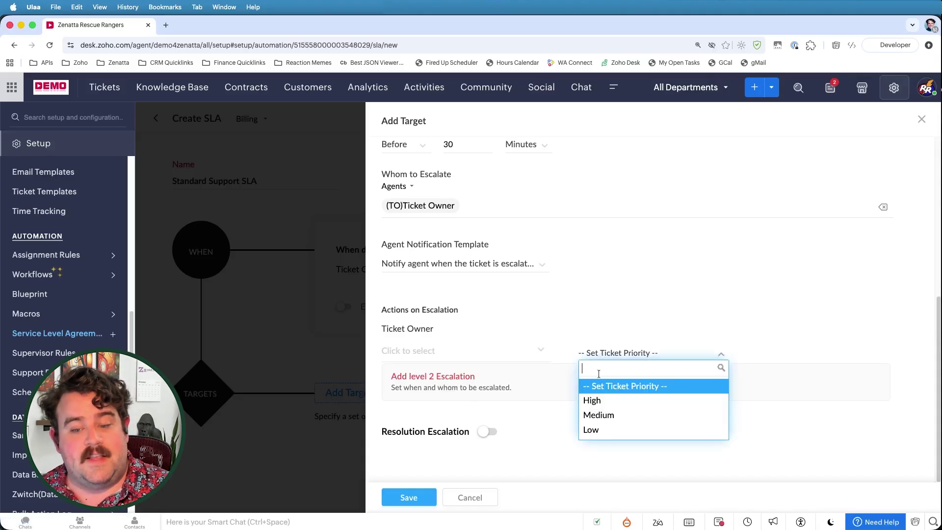
click(593, 401)
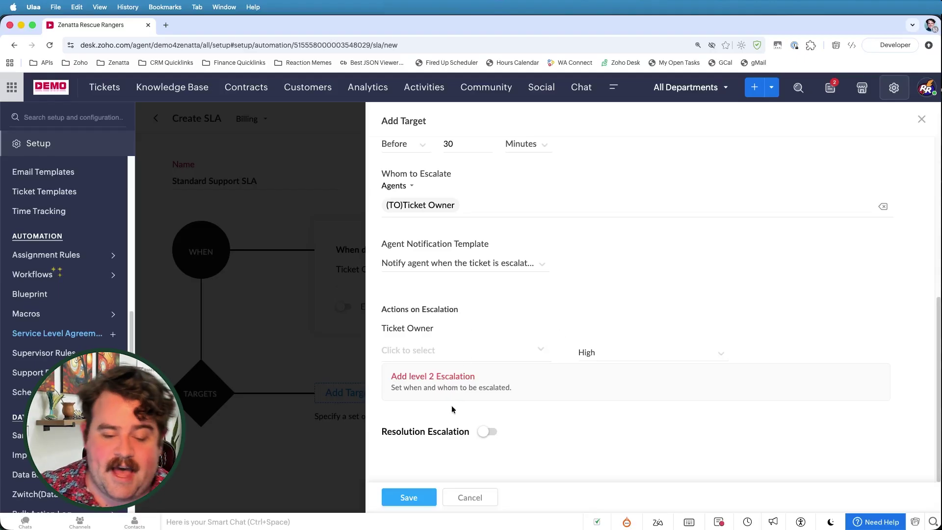
click(439, 376)
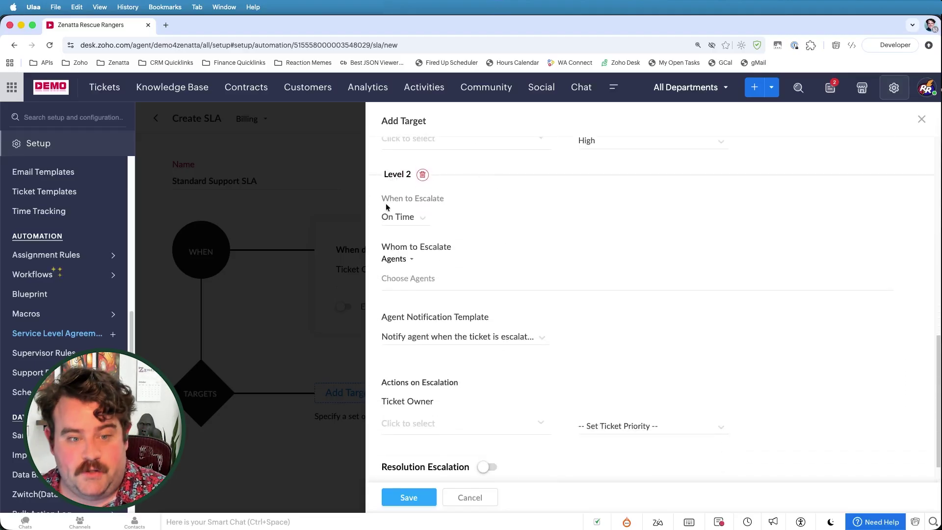
scroll(466, 246, up, 10)
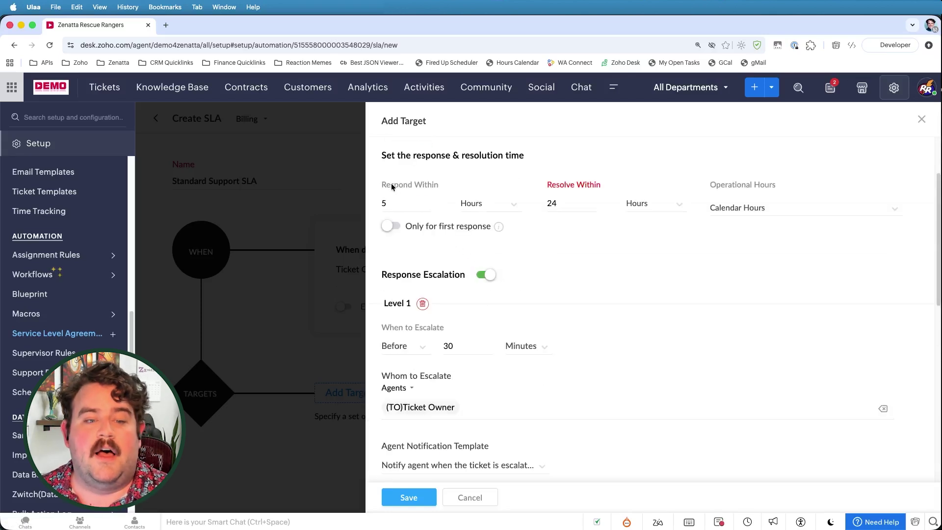
scroll(469, 215, down, 3)
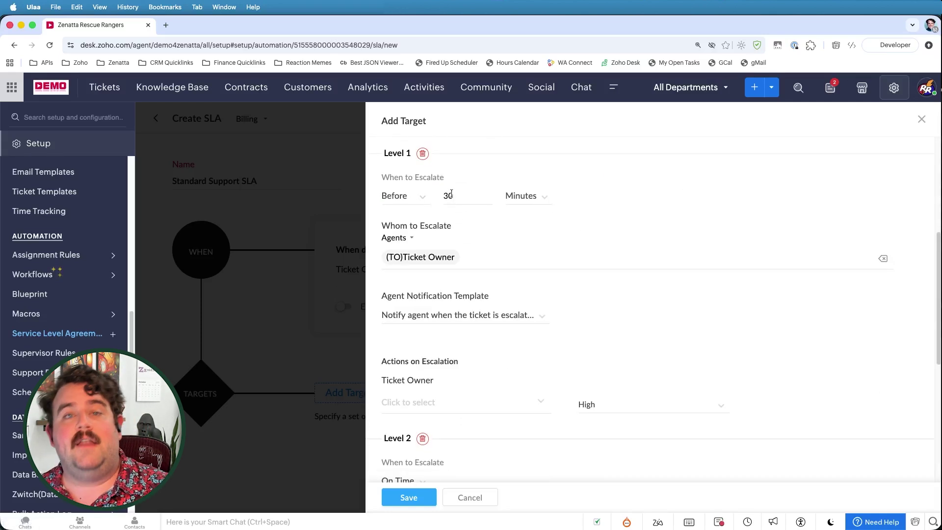
scroll(483, 223, down, 1)
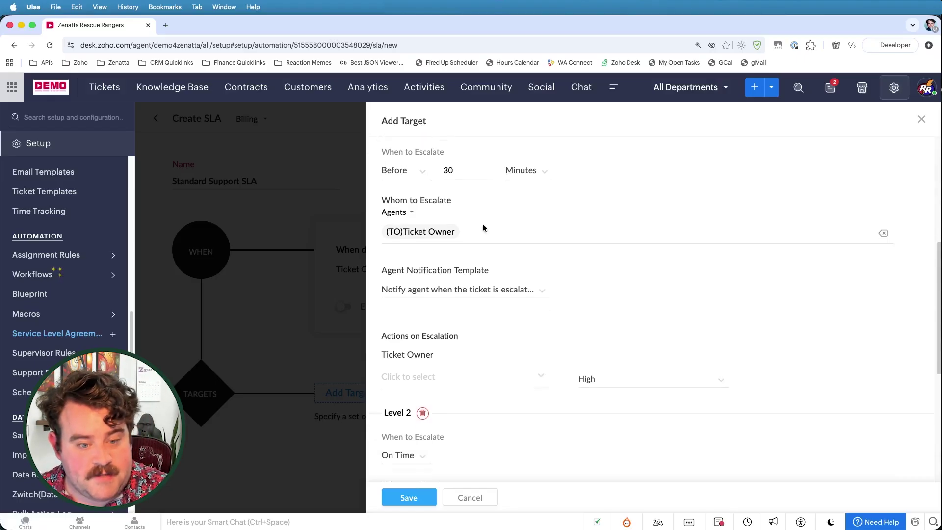
scroll(490, 261, down, 6)
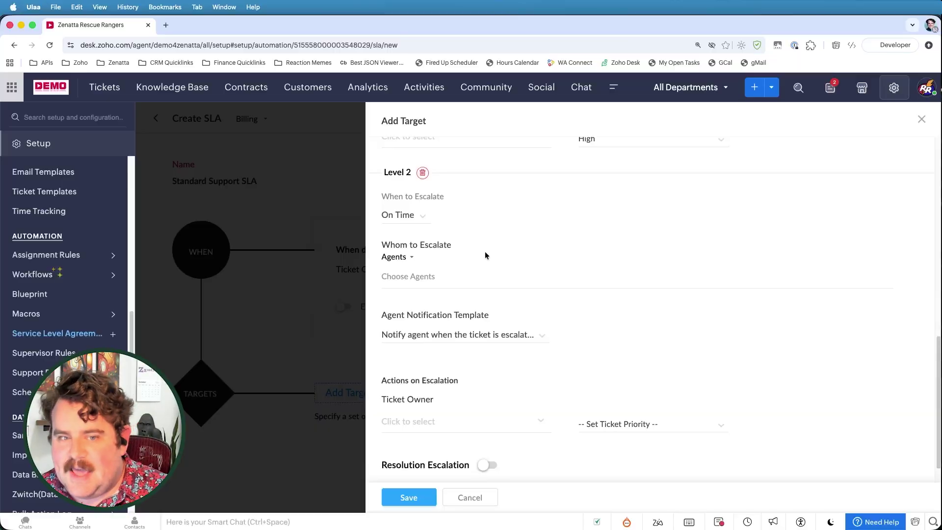
scroll(484, 252, down, 1)
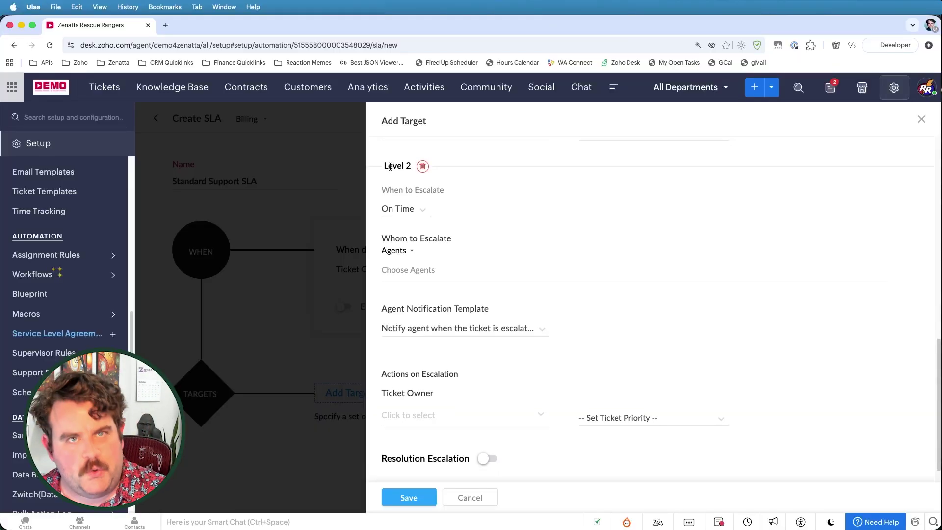
scroll(450, 210, down, 2)
Step: Escalate level 2 to the Manager role instead of an agent
click(406, 255)
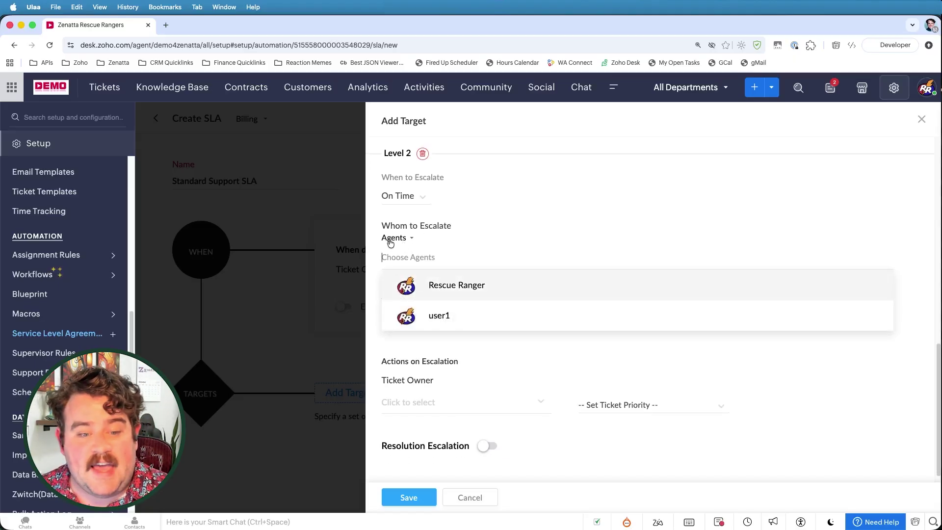
click(391, 238)
click(422, 315)
click(411, 259)
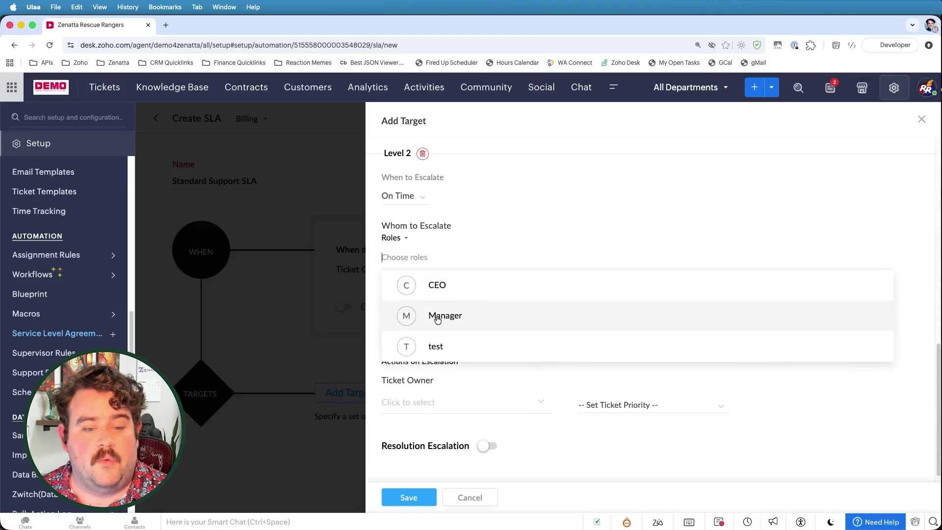
click(434, 315)
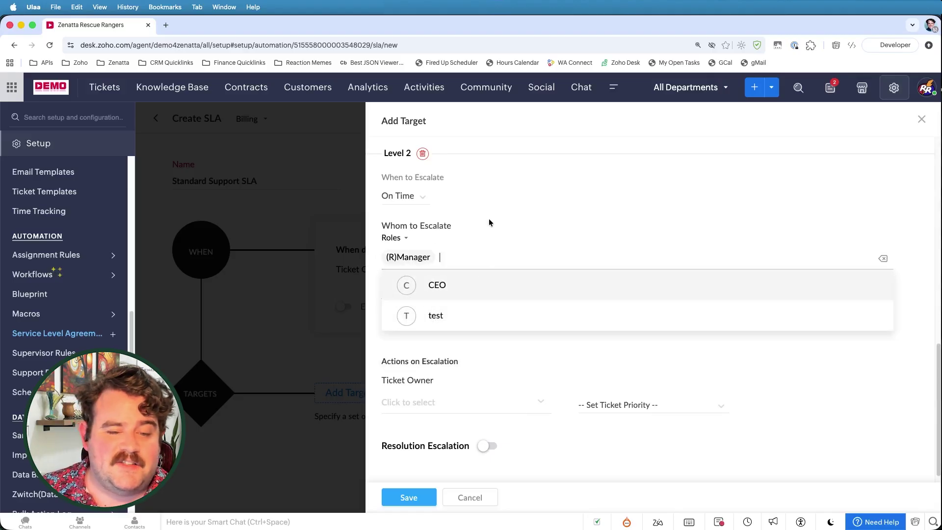
click(385, 239)
scroll(471, 294, down, 1)
click(564, 222)
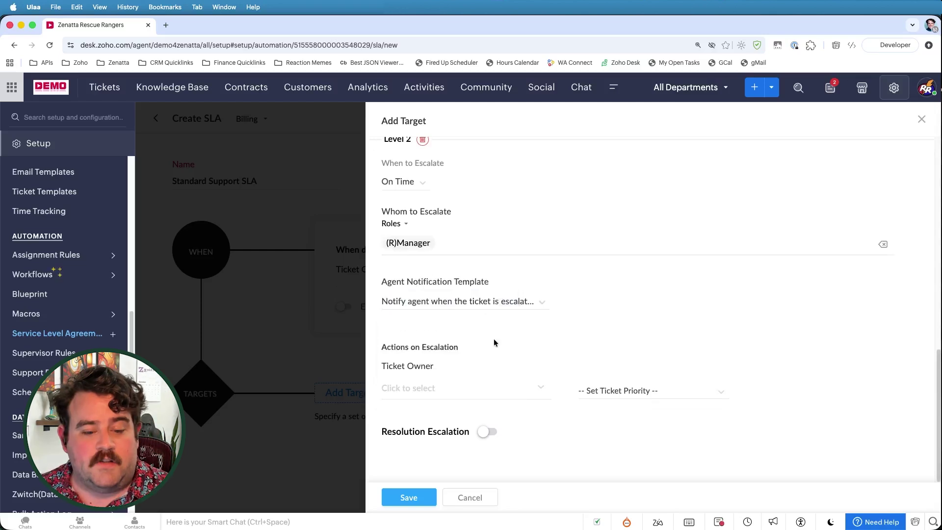
Step: Leave the level 2 ticket owner unchanged and set its ticket priority to High
click(417, 387)
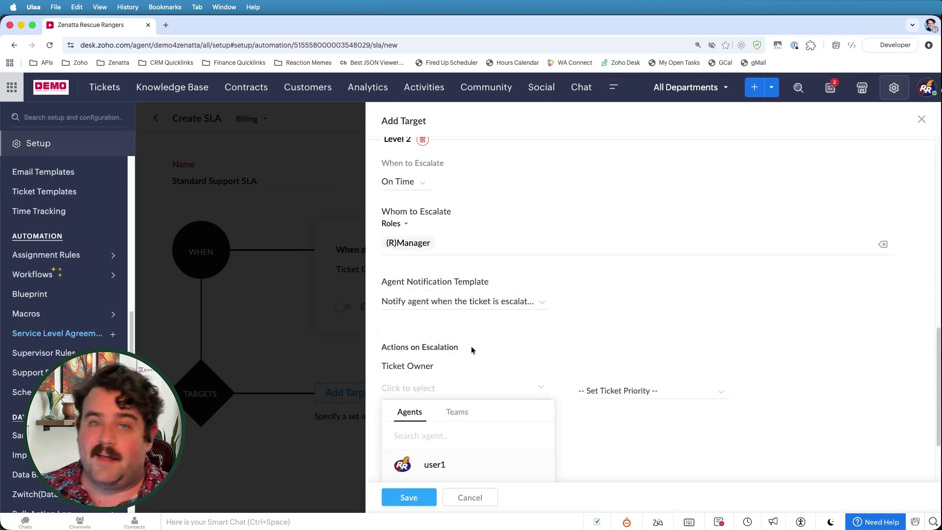
scroll(469, 346, down, 4)
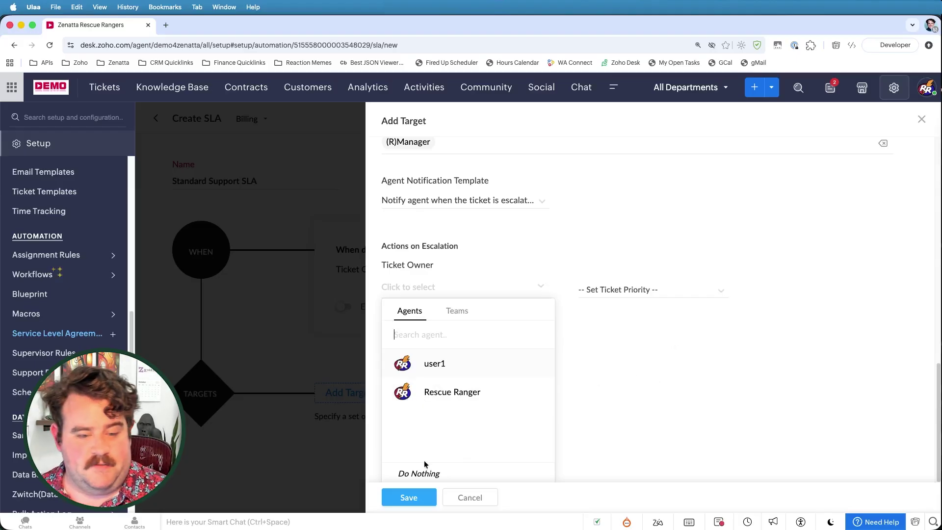
click(415, 474)
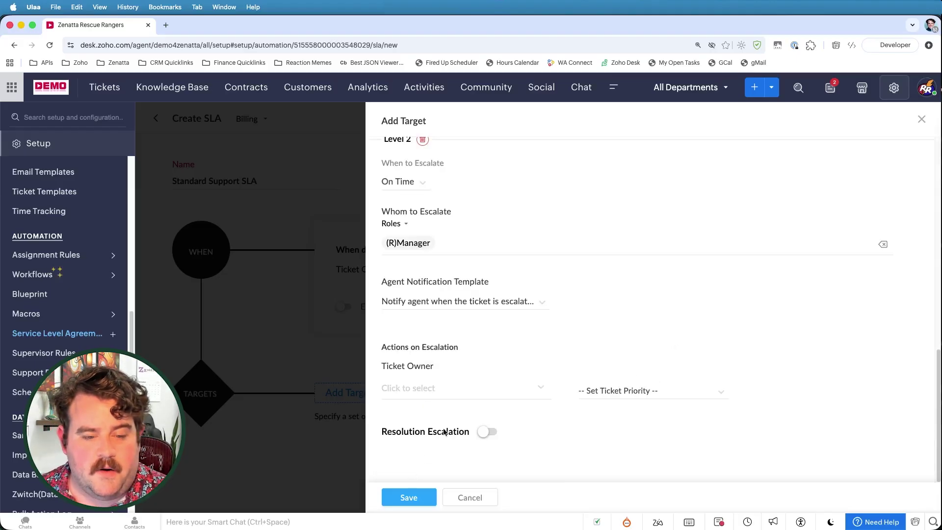
click(631, 393)
click(604, 439)
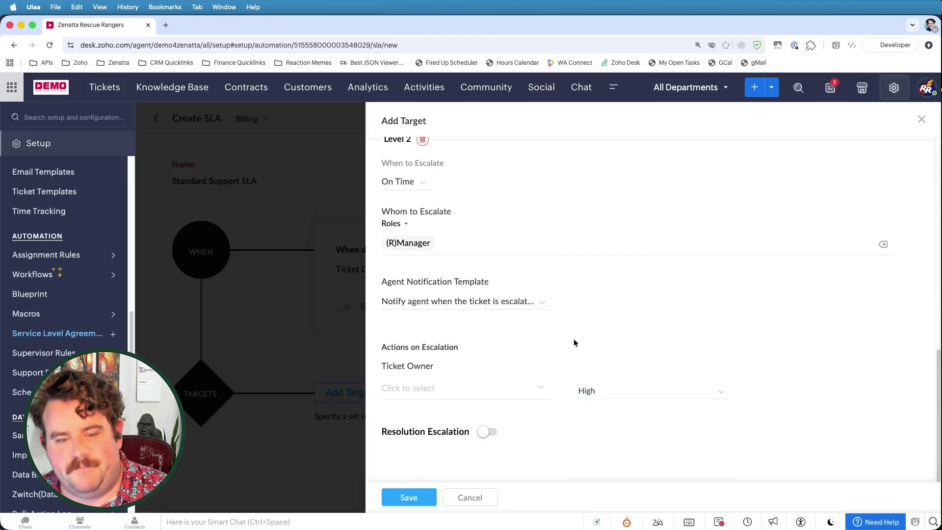
Step: Turn on resolution escalation and escalate it to the CEO role
click(488, 432)
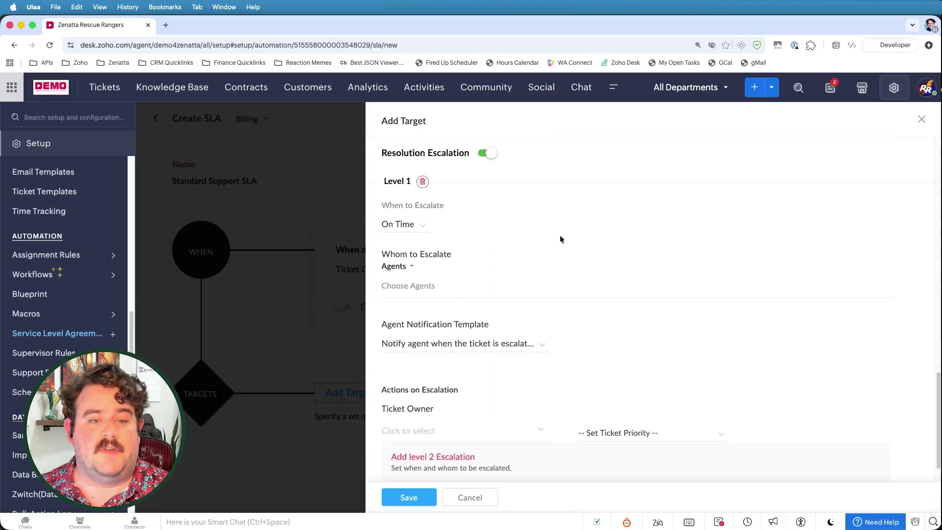
scroll(560, 236, up, 15)
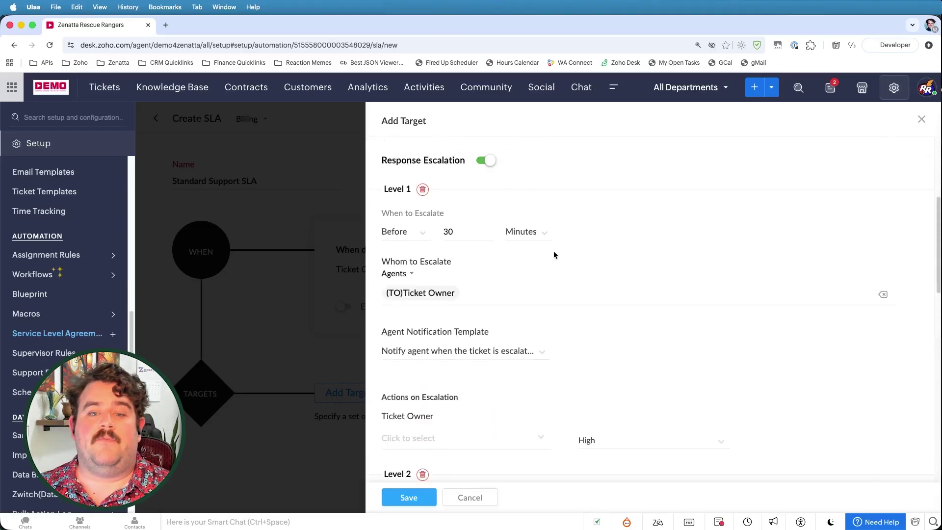
scroll(602, 281, down, 15)
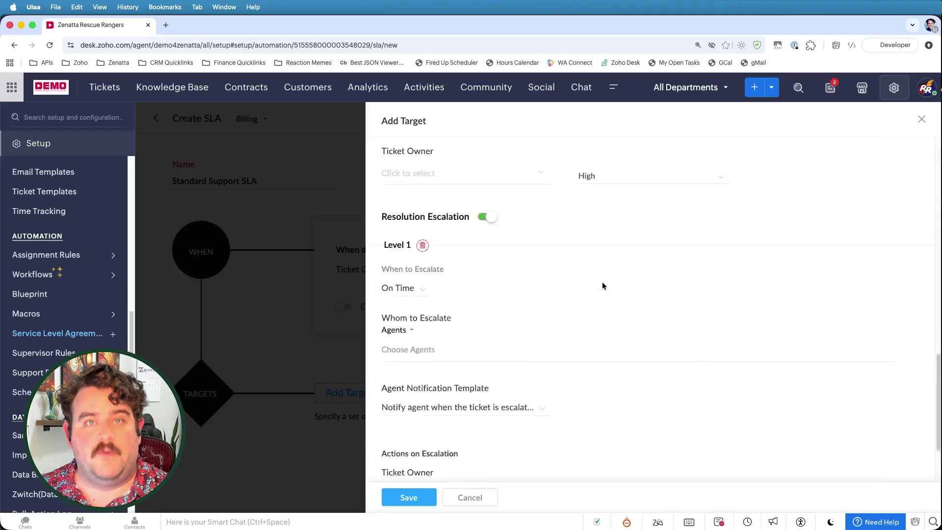
scroll(602, 279, up, 2)
click(399, 287)
click(480, 292)
click(408, 330)
scroll(491, 331, down, 3)
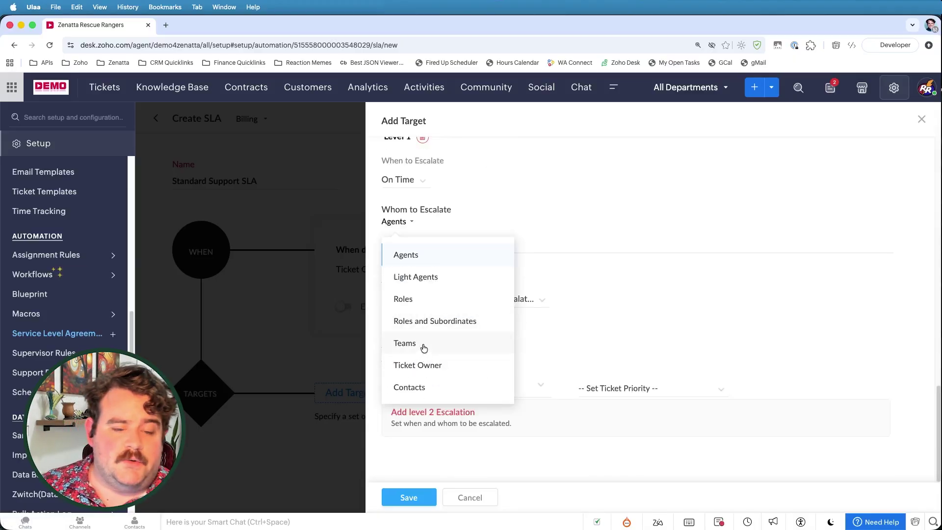
click(410, 305)
click(403, 246)
click(417, 269)
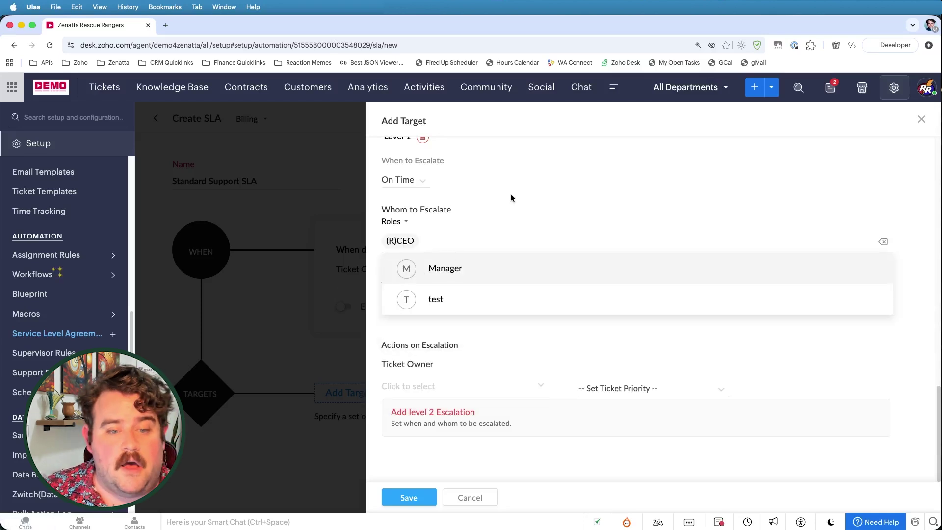
click(459, 221)
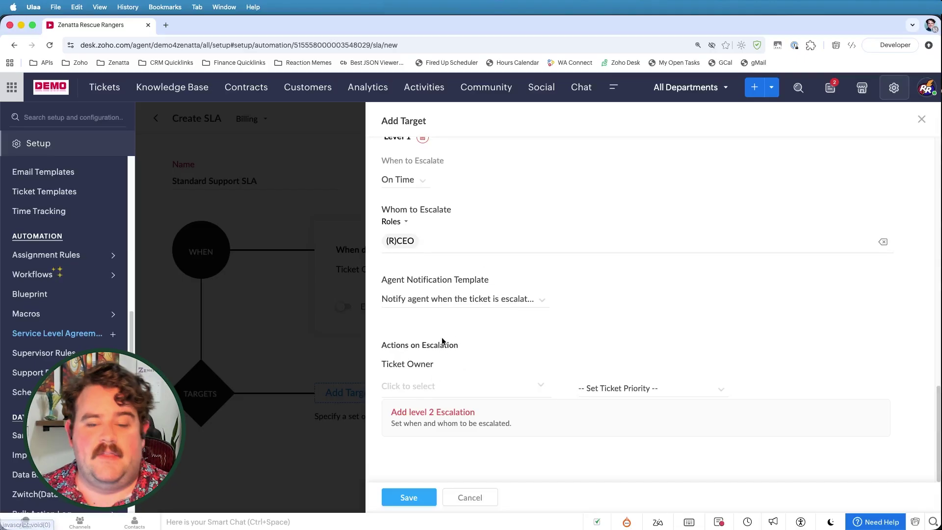
Step: Leave the escalation ticket owner unchanged and save the 5-hour/24-hour target
click(421, 392)
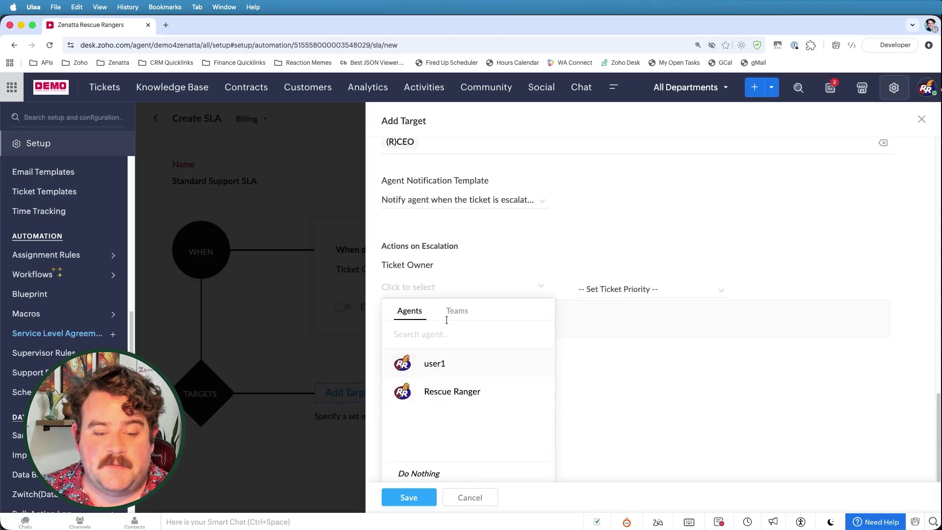
click(450, 316)
click(411, 314)
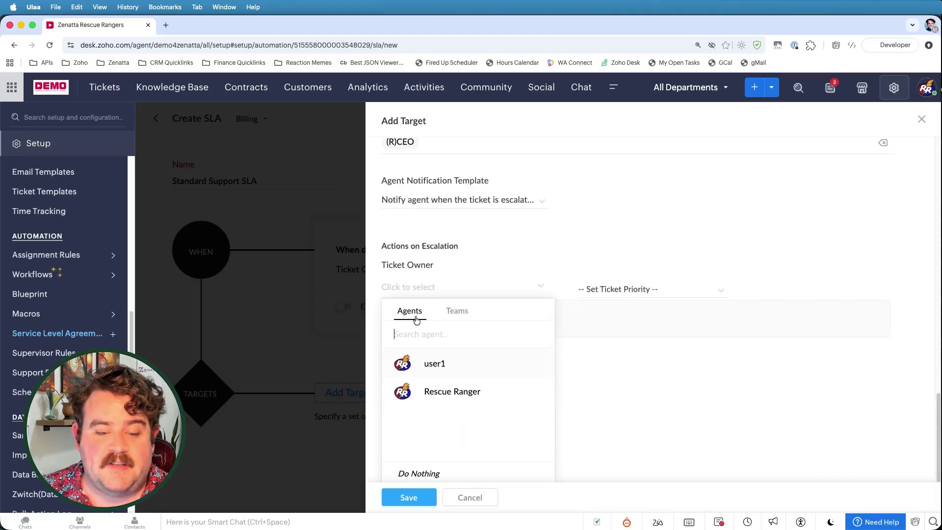
click(628, 373)
scroll(431, 281, up, 10)
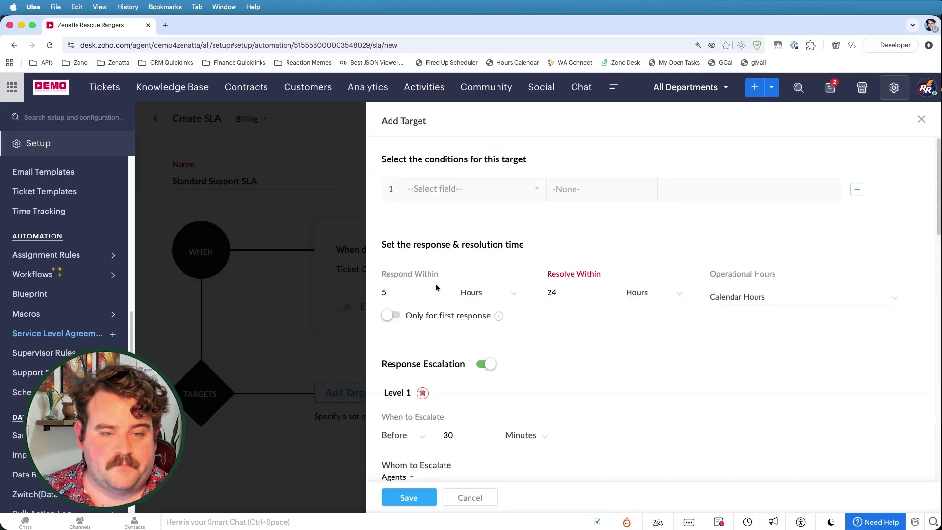
click(402, 499)
Step: Review the Edit SLA page, then go back to the SLA list showing Standard Support SLA
scroll(392, 300, down, 3)
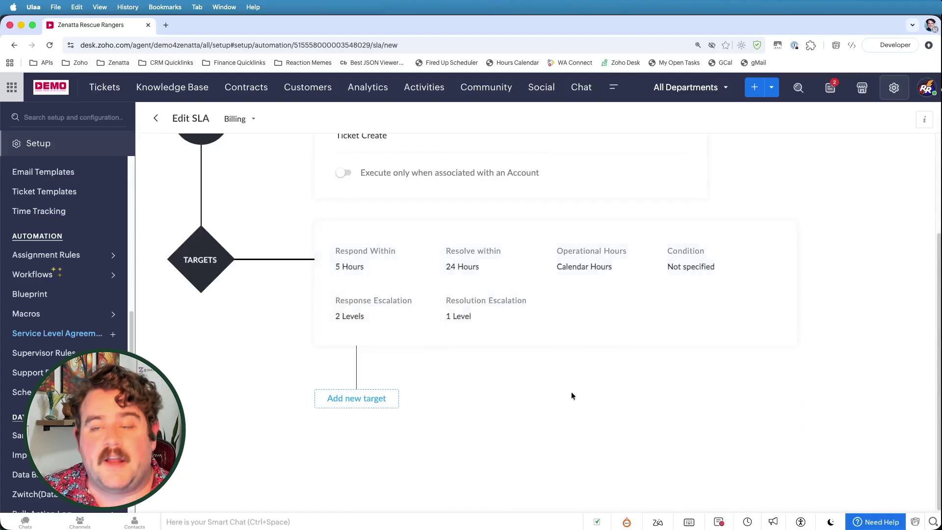
scroll(342, 401, up, 2)
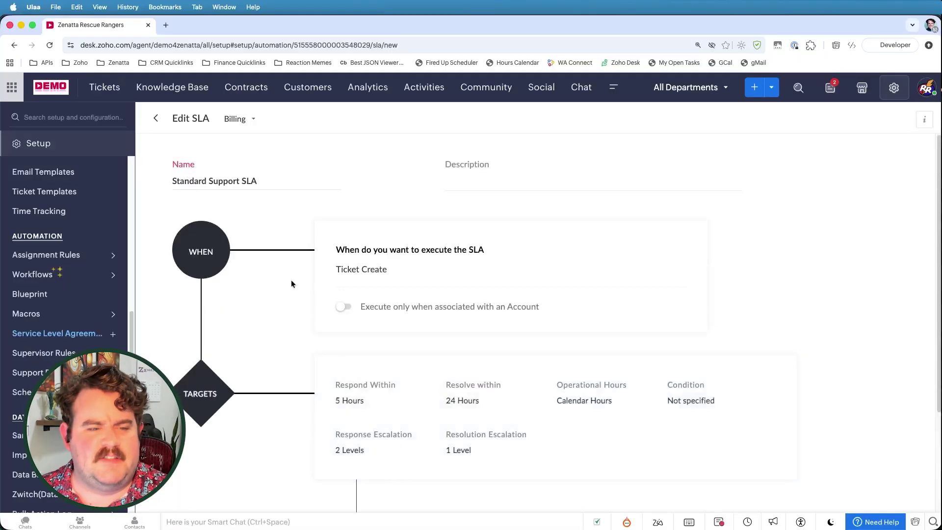
scroll(251, 245, down, 3)
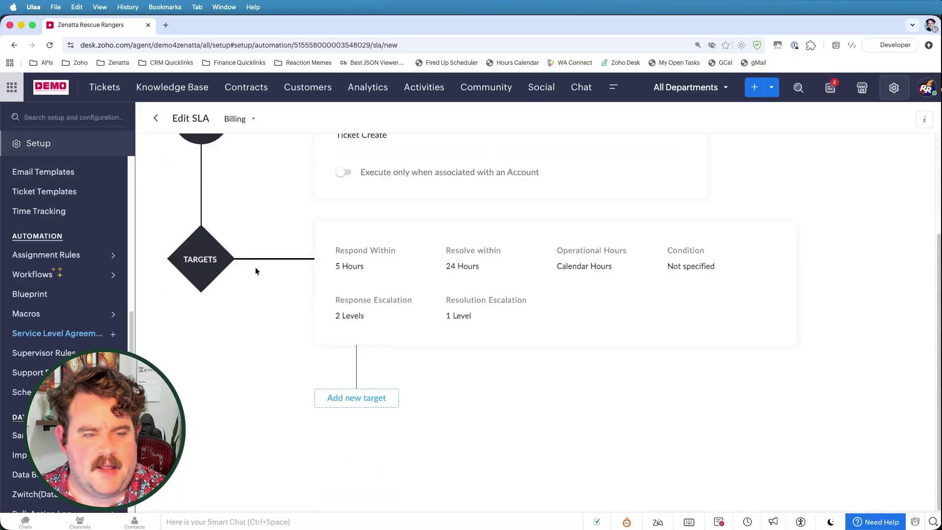
scroll(658, 299, up, 3)
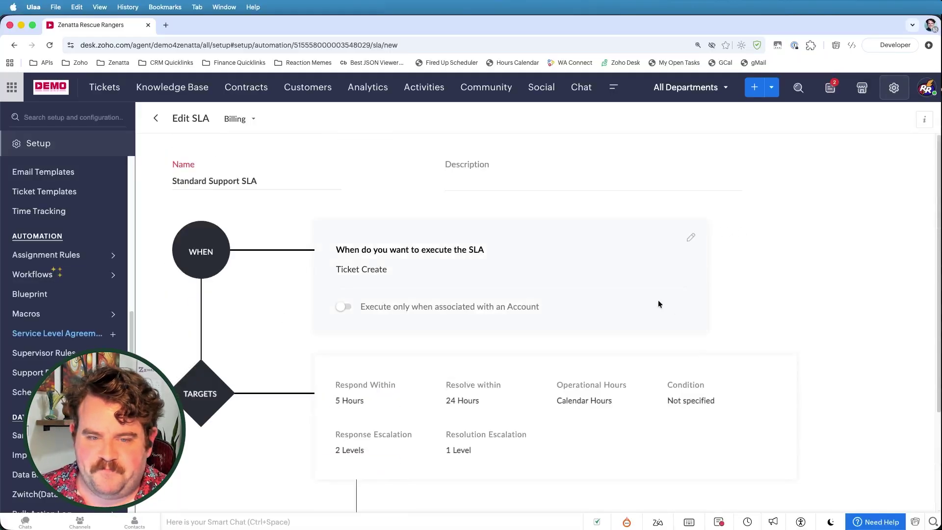
click(156, 119)
scroll(307, 231, down, 1)
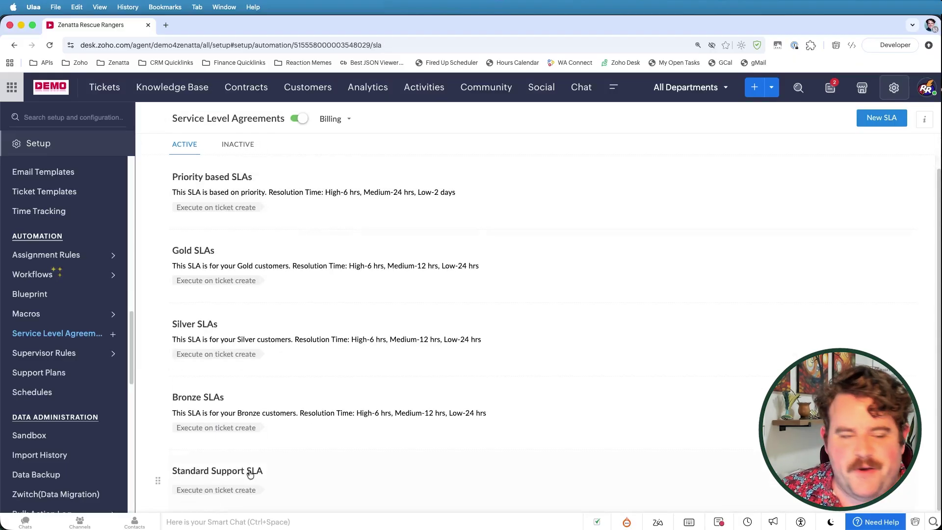
Step: Start a new Billing SLA named 'Premium SLA'
click(877, 117)
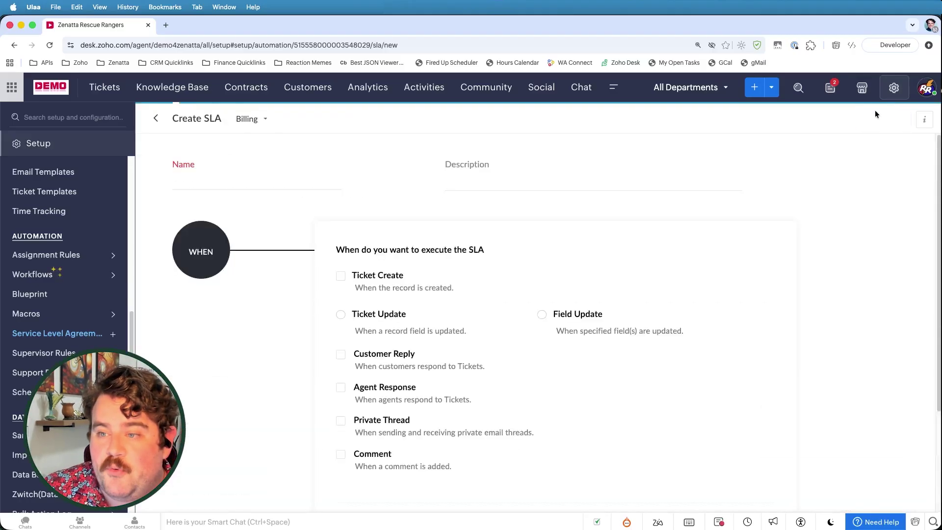
click(232, 181)
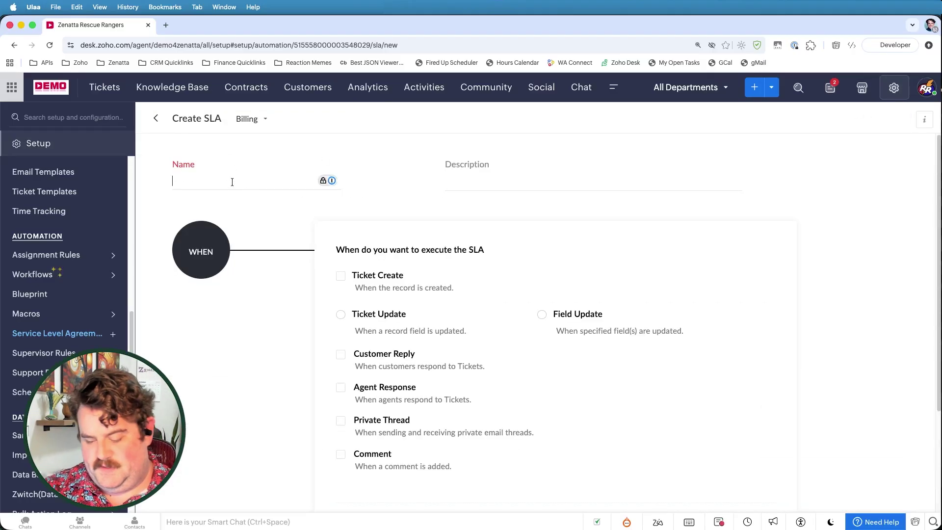
text(Premium SLA)
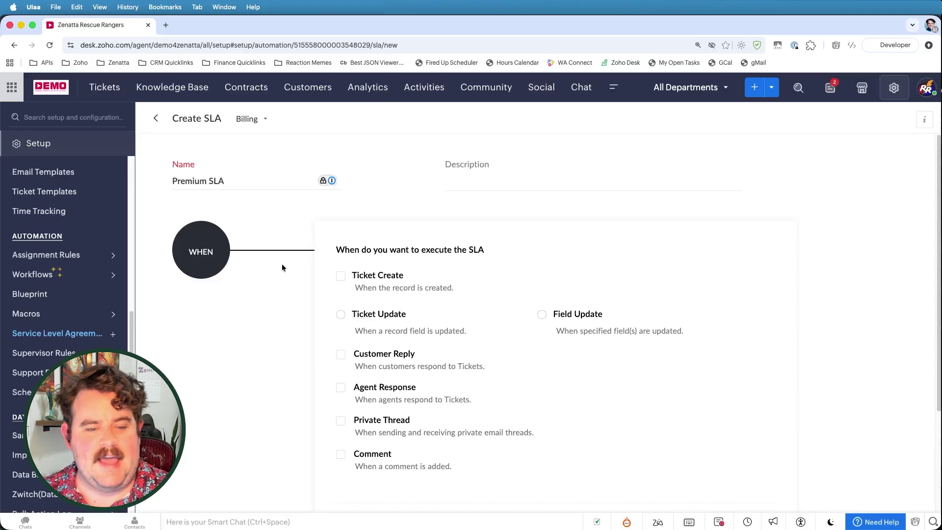
Step: Run the SLA on Ticket Create only for account-linked tickets, and add its first target
click(341, 278)
scroll(493, 233, down, 3)
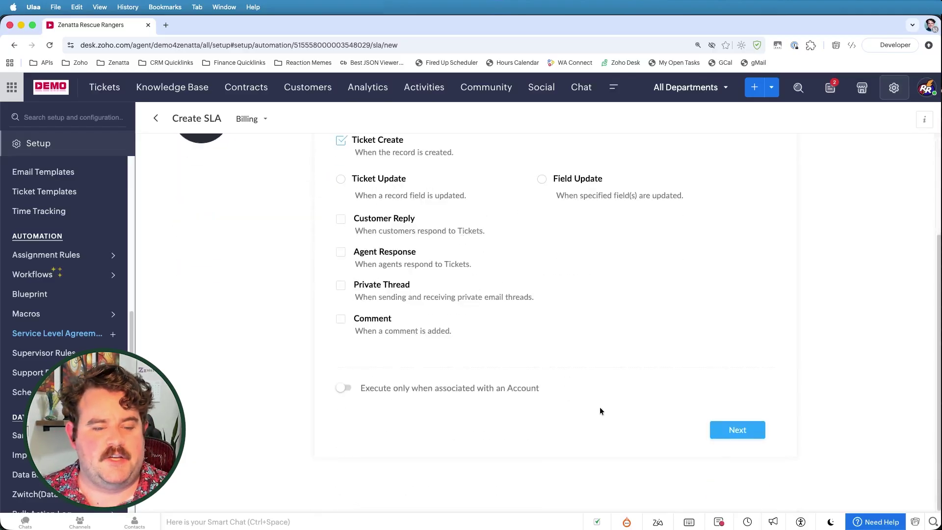
click(346, 389)
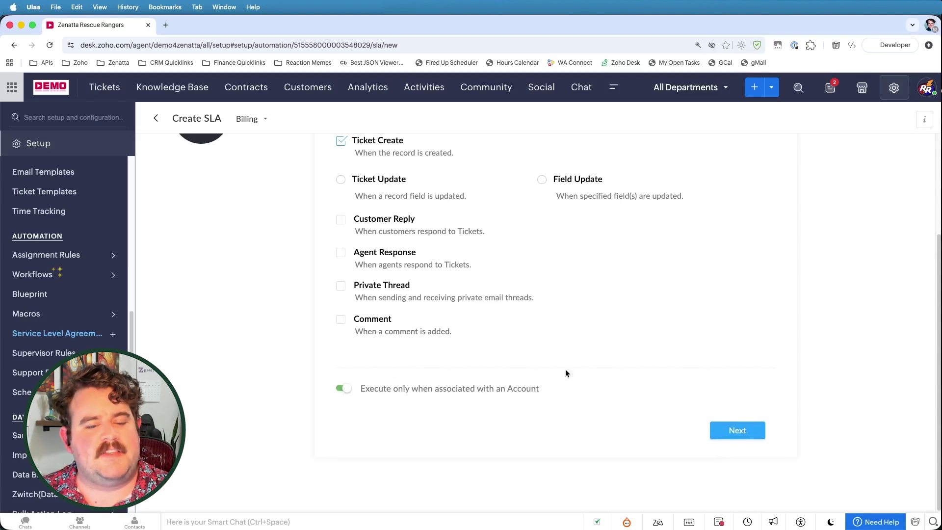
click(737, 430)
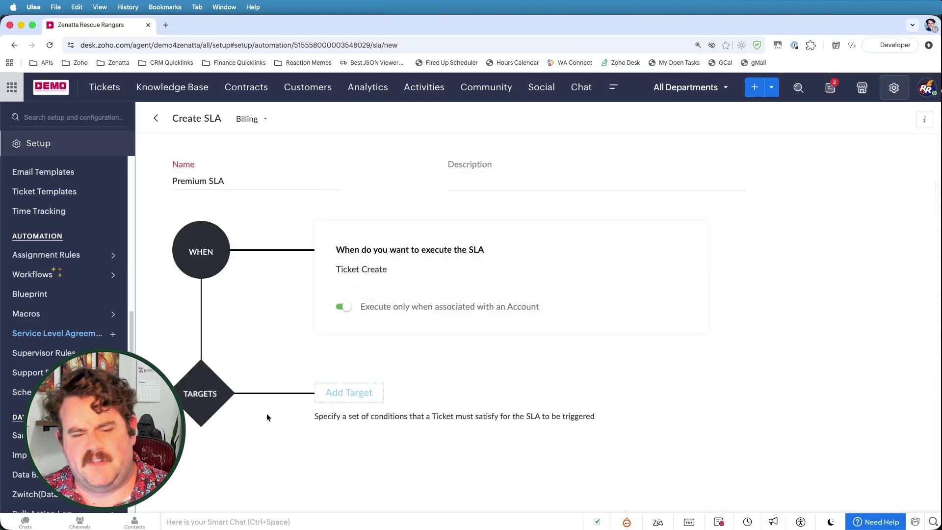
click(359, 394)
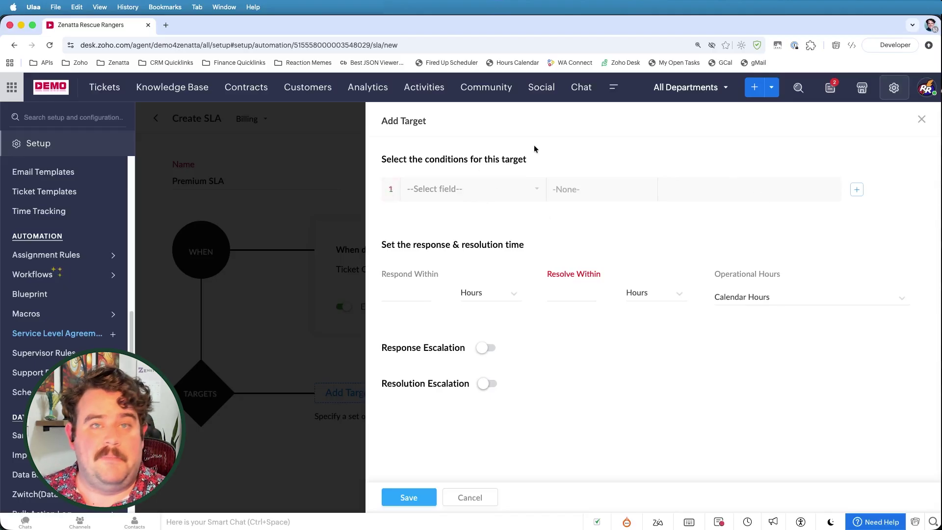
Step: Set the target to respond within 30 minutes and resolve within 10 hours
click(398, 293)
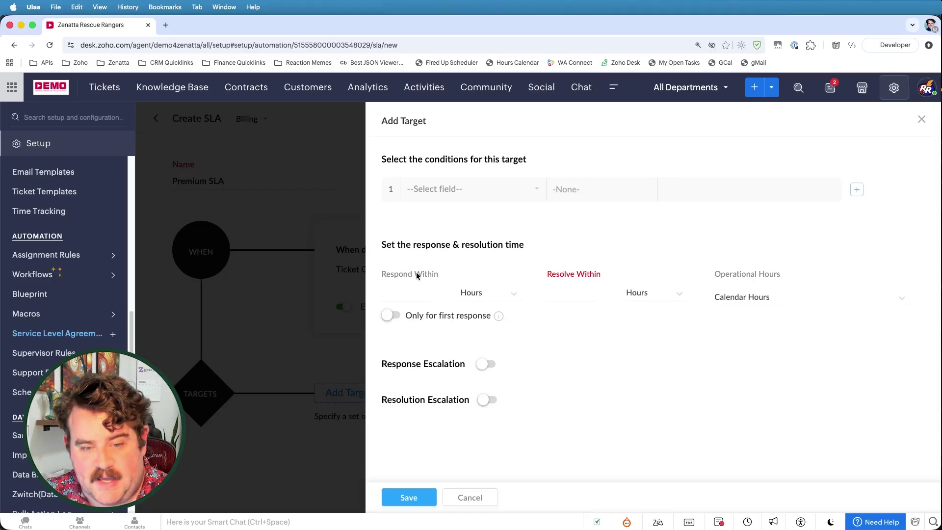
click(476, 293)
click(482, 325)
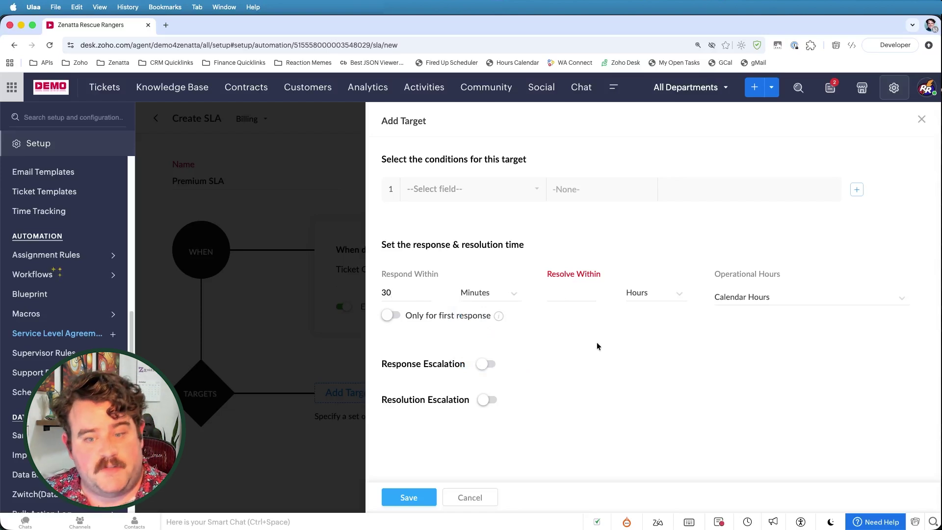
text(10)
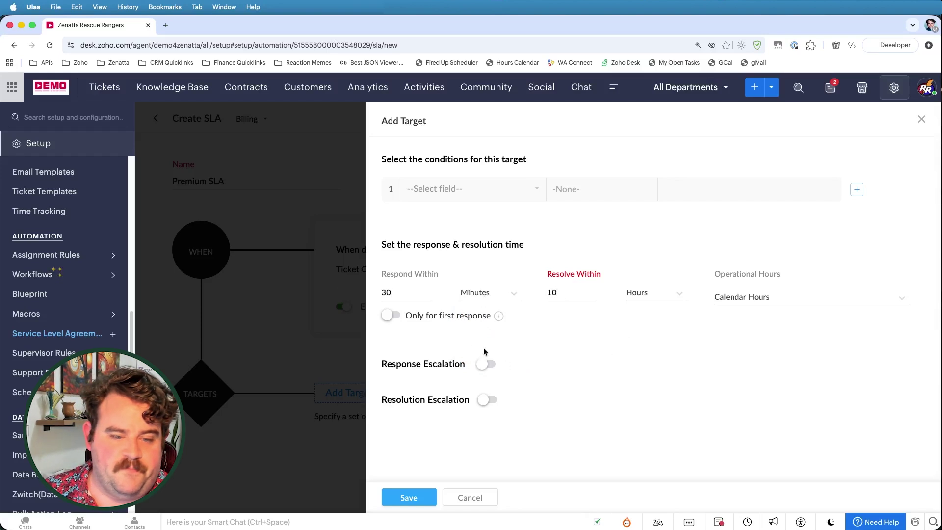
Step: Toggle response escalation, check the ticket owner options, and save the Premium SLA target
click(485, 364)
scroll(662, 372, down, 3)
scroll(662, 372, down, 2)
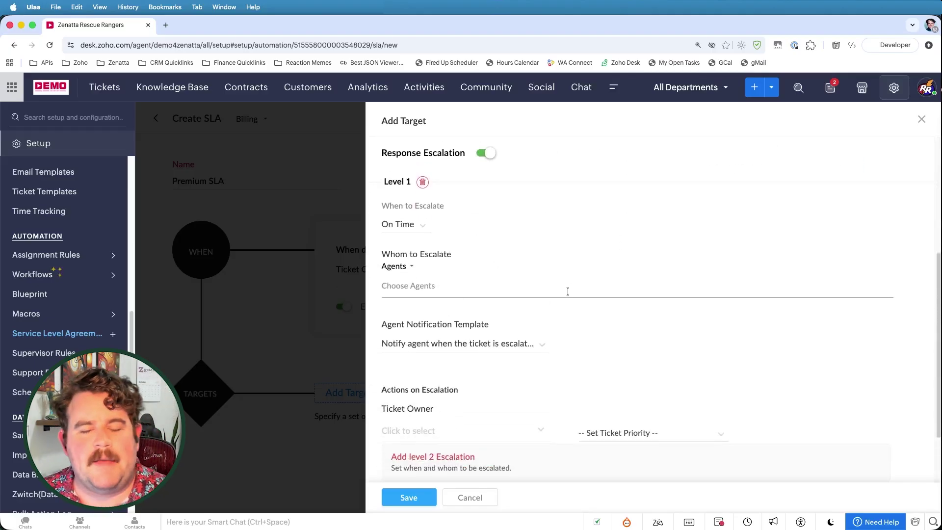
scroll(567, 292, down, 1)
scroll(522, 334, down, 1)
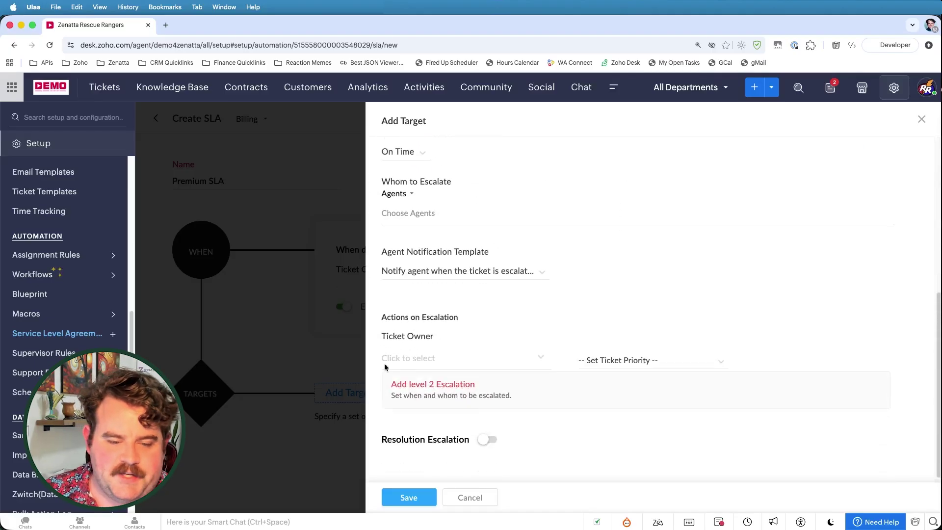
click(495, 354)
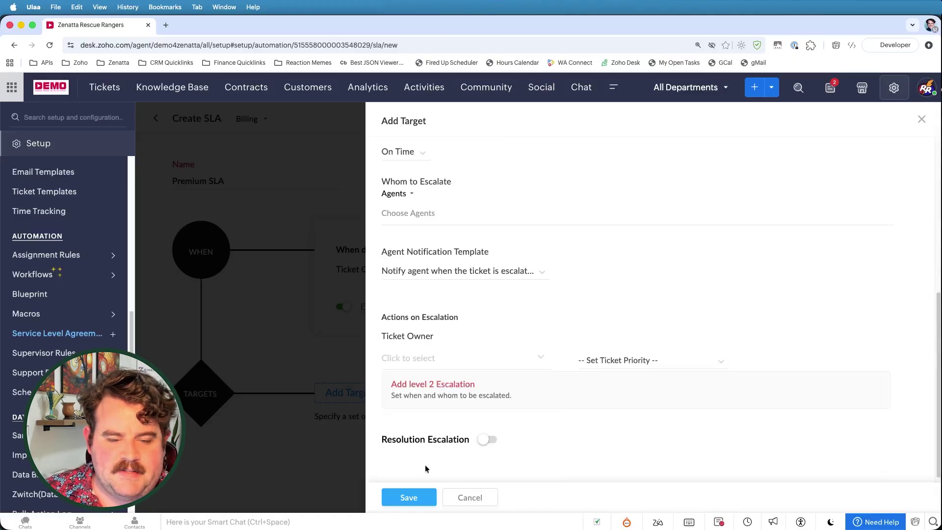
click(408, 497)
Step: Scroll through the ACME account's SLA information, which lists no SLA yet
scroll(342, 420, down, 3)
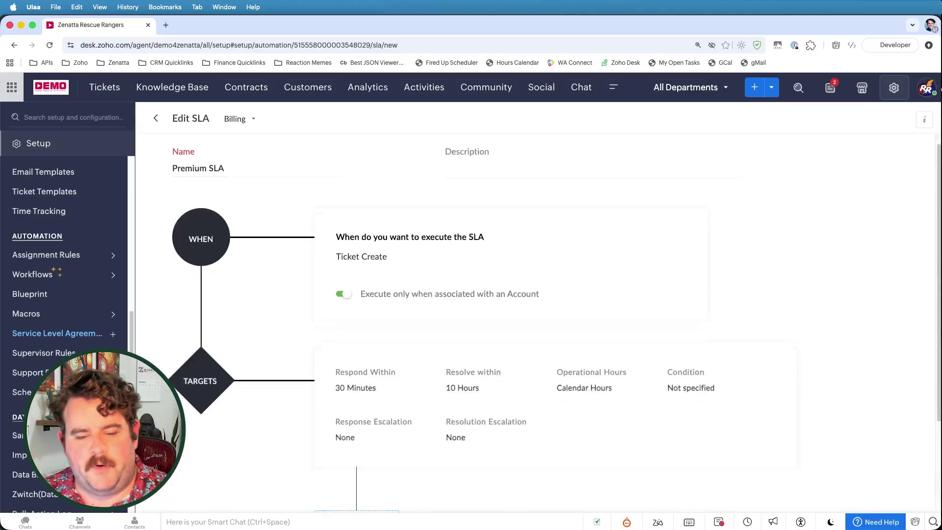
scroll(191, 293, up, 3)
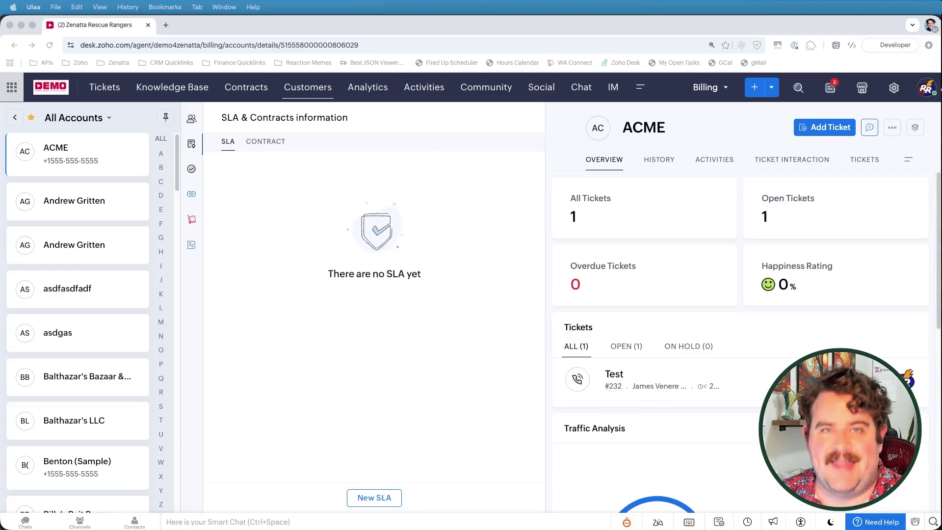
Step: Open the ACME account from Customers > Accounts and view its SLA information
click(297, 88)
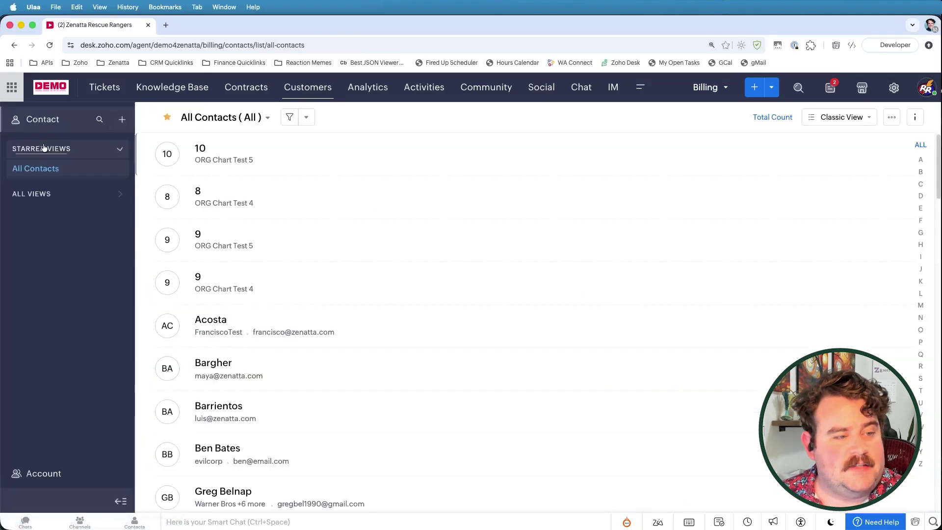
click(41, 474)
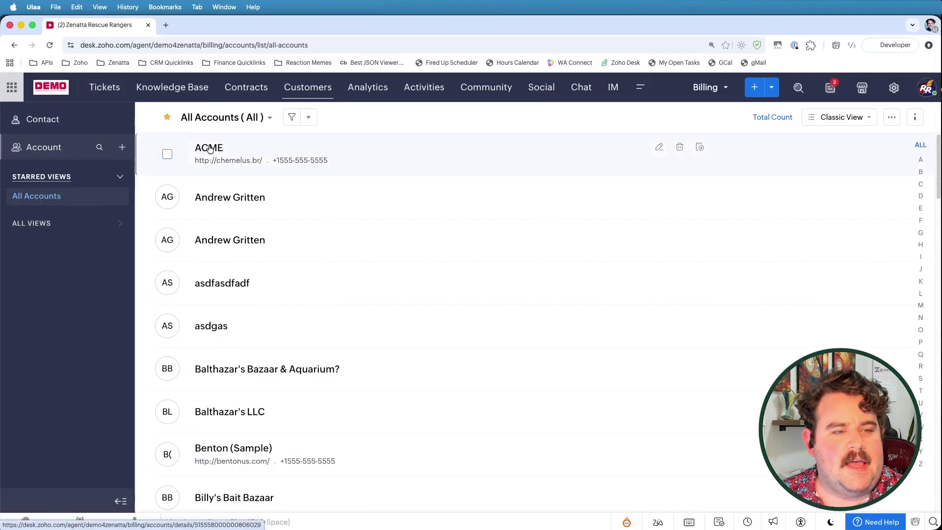
click(209, 150)
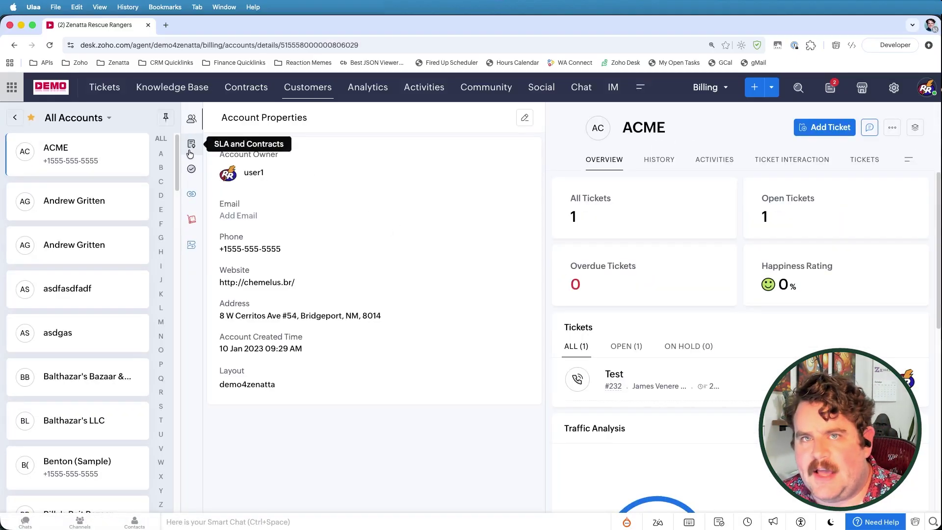
click(190, 153)
click(260, 143)
click(229, 145)
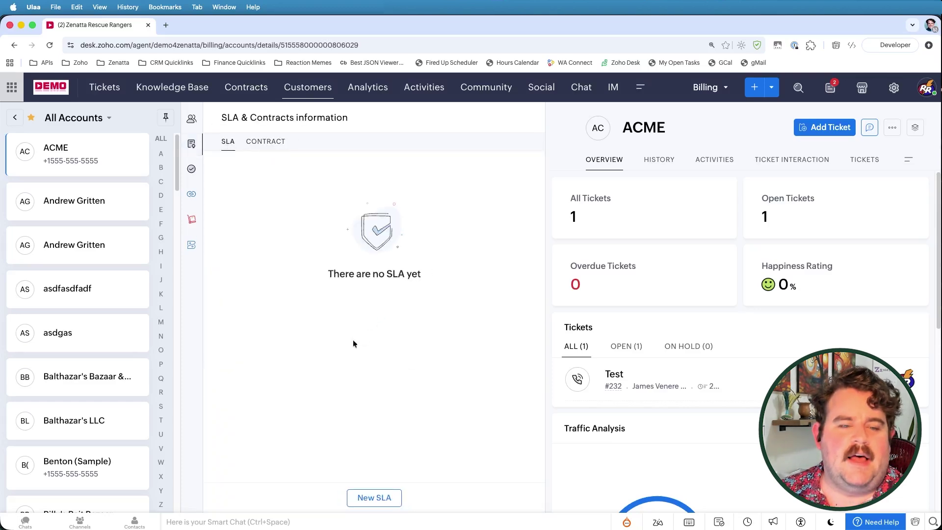
Step: Add a new SLA to ACME, choosing Premium SLA from the list
click(380, 503)
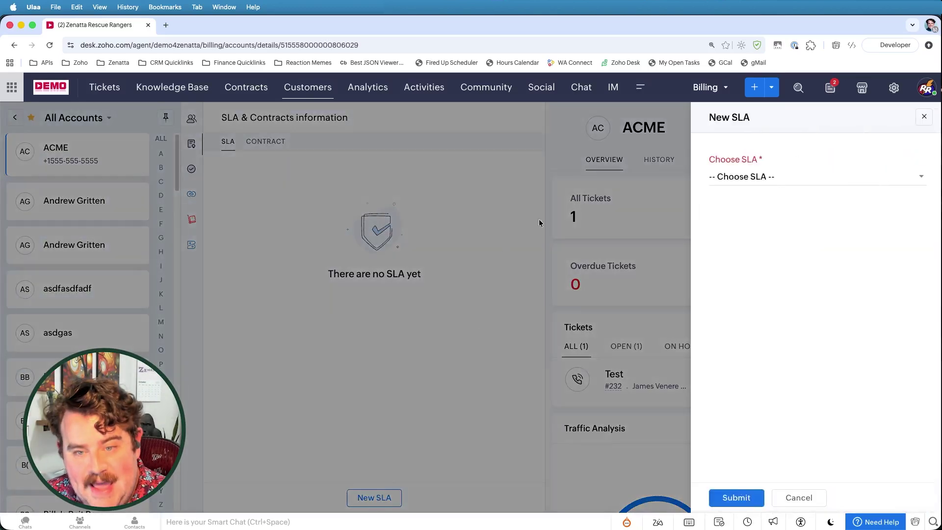
click(734, 179)
scroll(797, 282, down, 2)
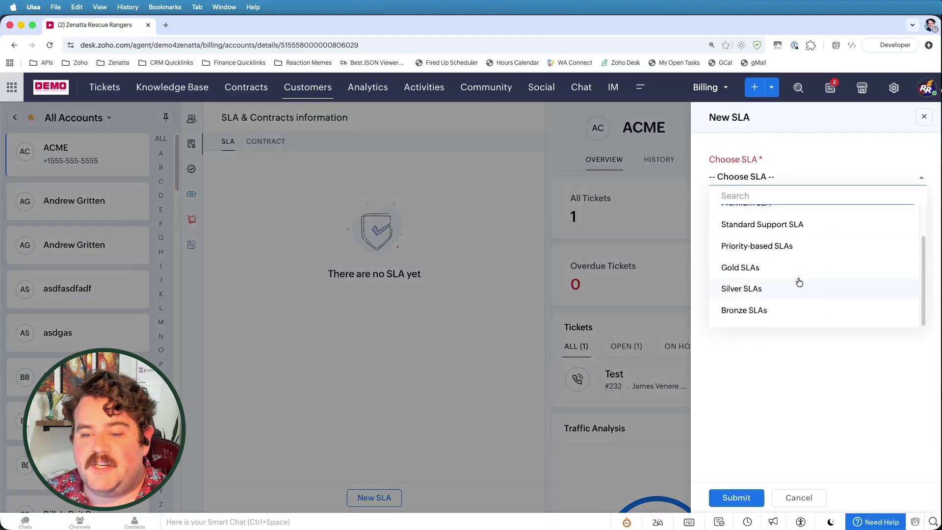
scroll(798, 283, up, 2)
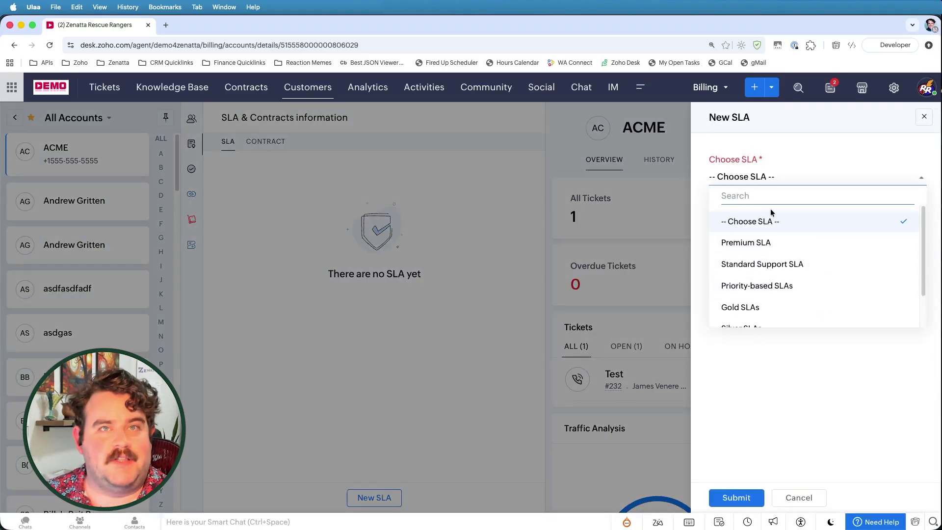
click(770, 242)
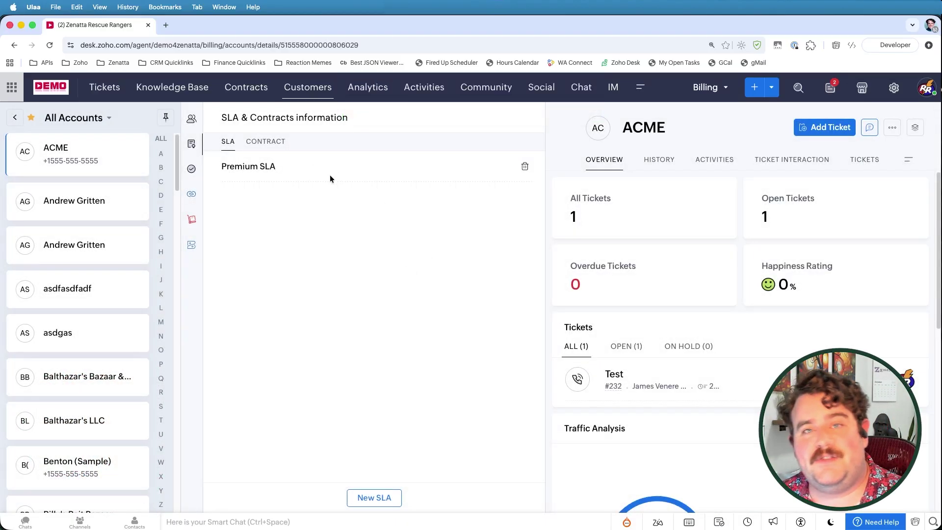
Step: Start a new ACME ticket with the new contact's name and e-mail, correcting the e-mail domain
click(827, 127)
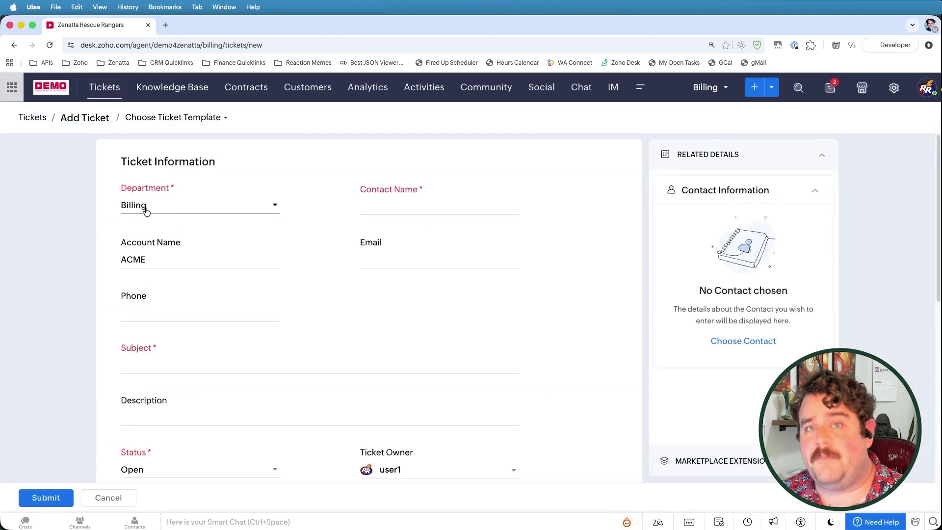
click(378, 213)
text(Wile)
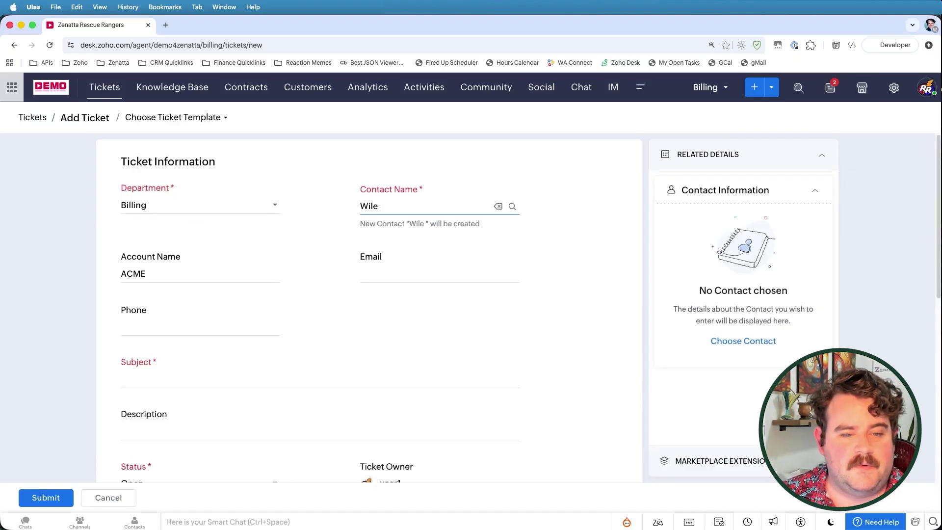
text( E. Coyote)
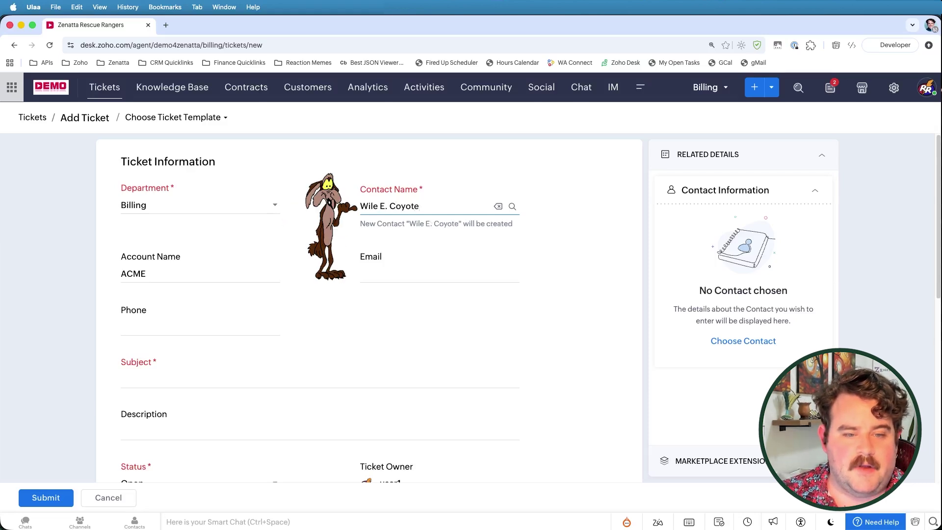
click(388, 273)
text(wile.e@acme.com)
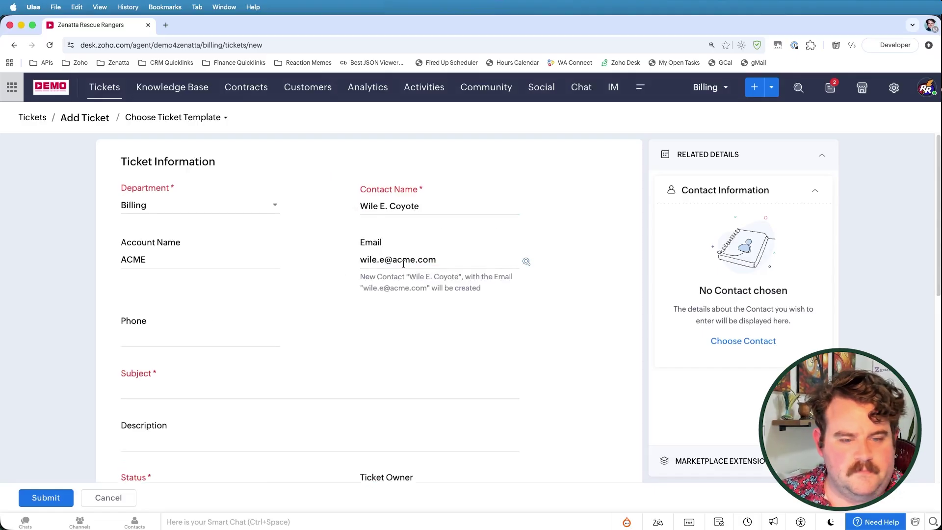
double_click(404, 261)
text(wb)
Step: Enter the subject 'Refund Request for Anvil' and review the rest of the ticket form
click(403, 390)
text(Refund Request for Anvi)
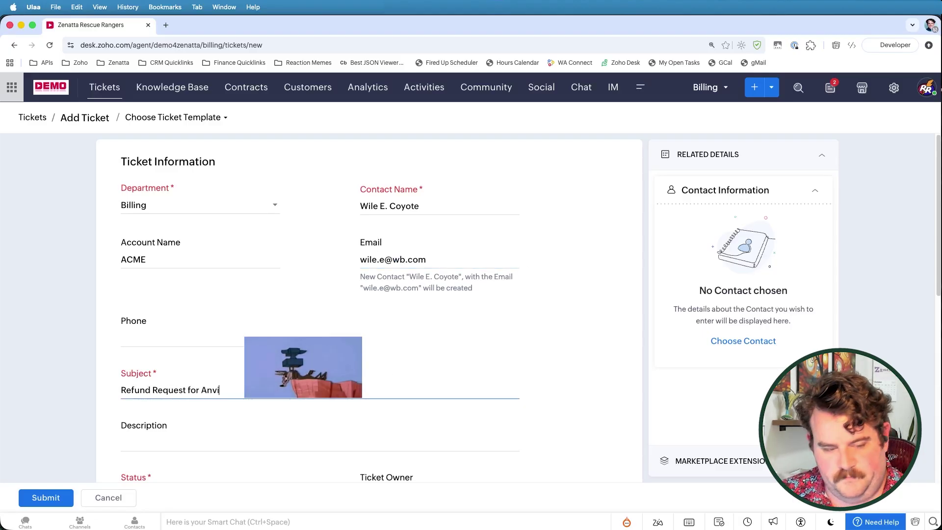
text(l)
scroll(286, 345, down, 3)
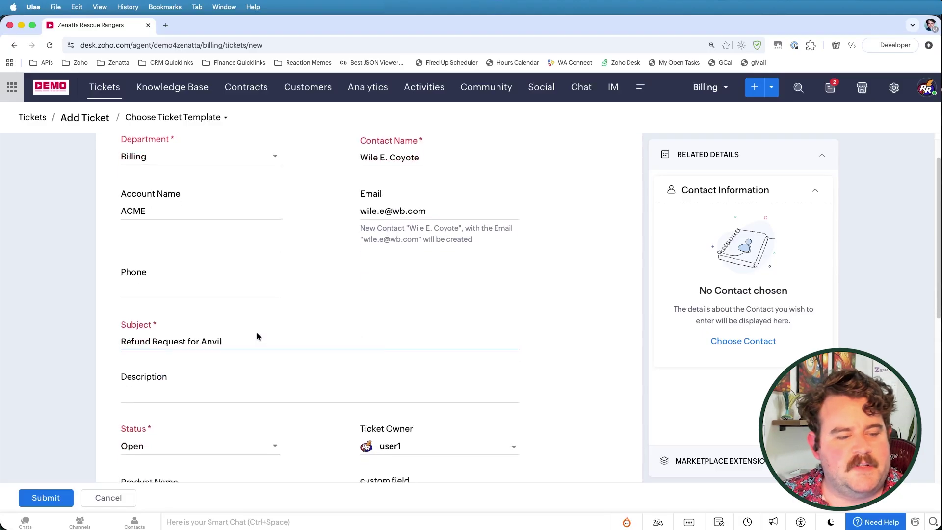
scroll(259, 324, down, 1)
scroll(319, 296, down, 3)
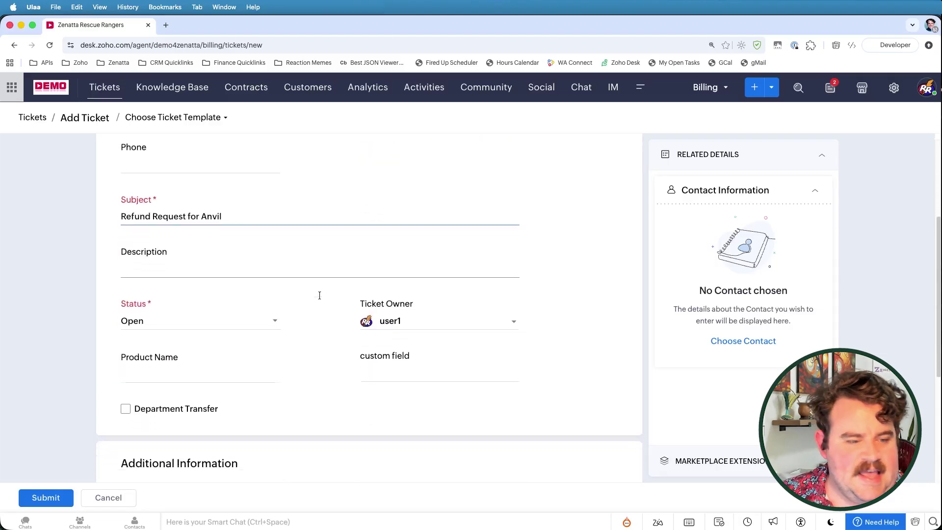
scroll(319, 296, down, 3)
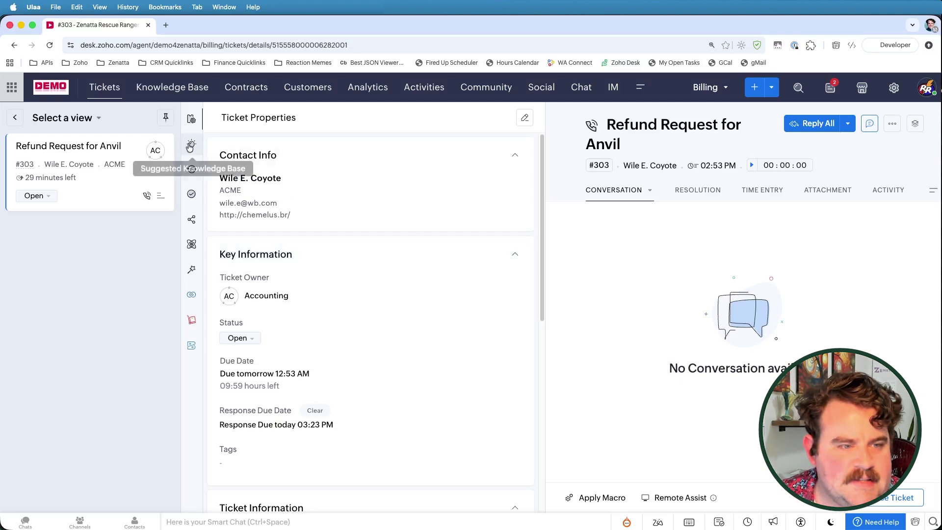
Step: Scroll the Ticket Properties panel to check ticket #303's response and ticket due dates
scroll(323, 269, down, 4)
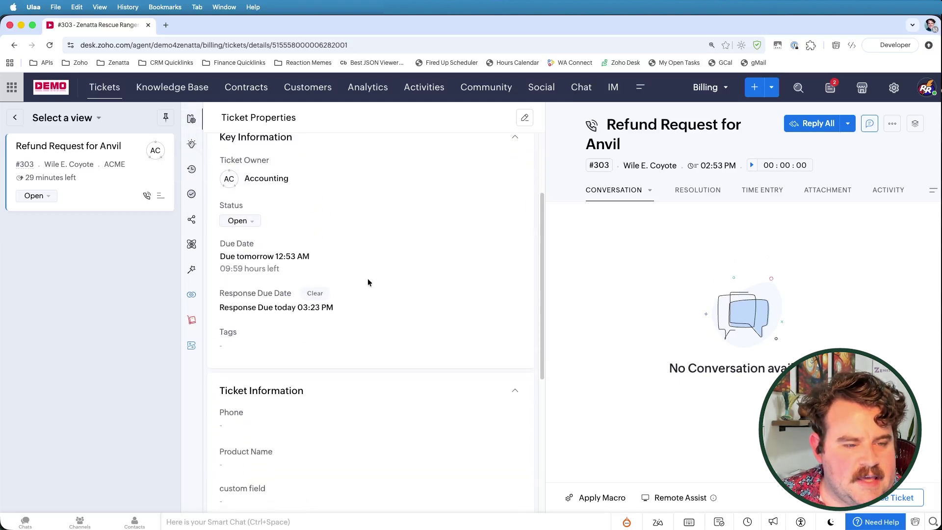
scroll(319, 244, down, 1)
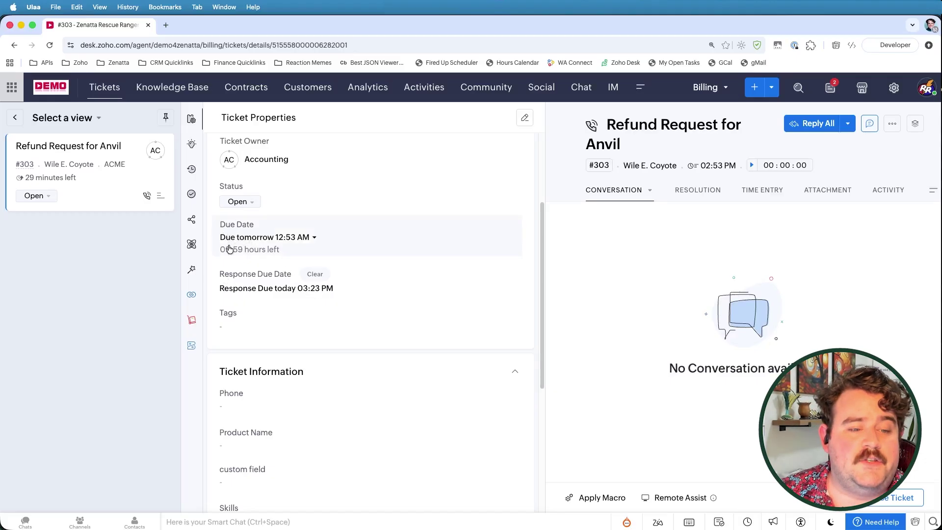
scroll(222, 255, up, 1)
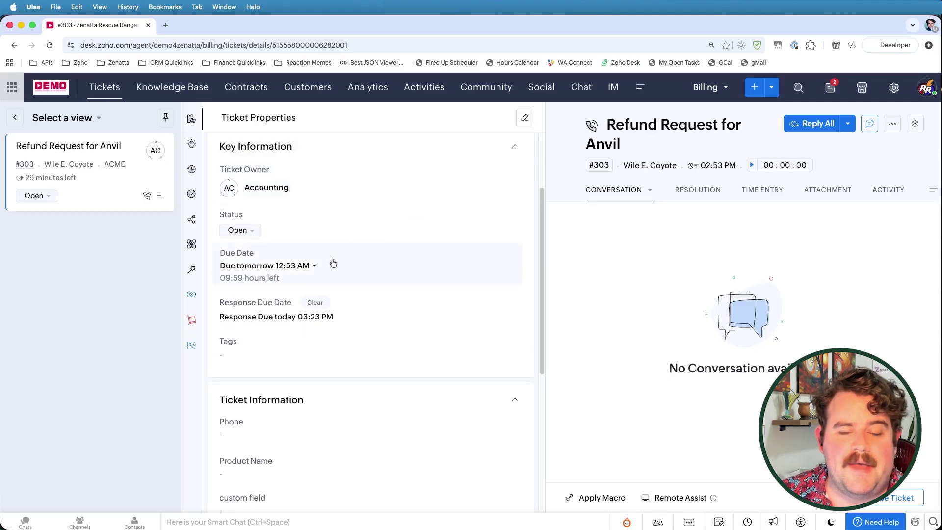
scroll(279, 320, down, 5)
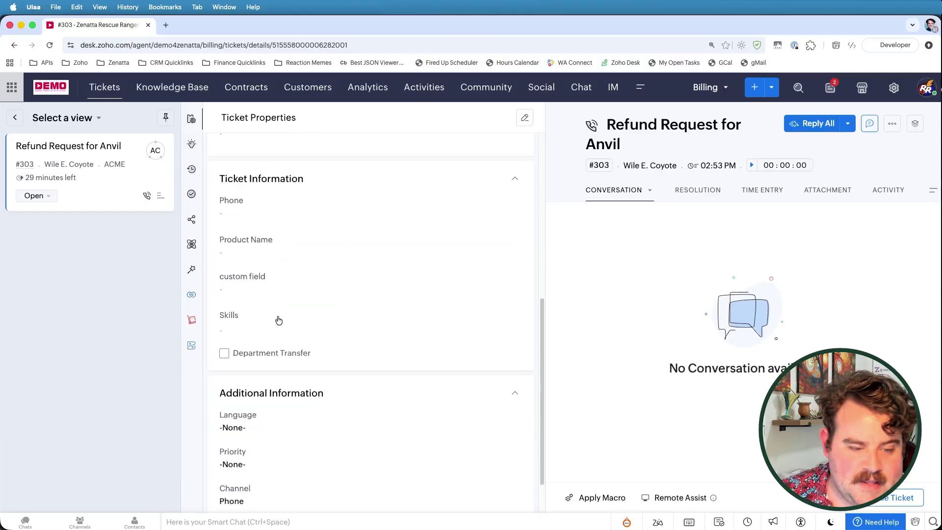
Step: Show ticket #303's History and highlight the submission and Premium SLA activation entries
click(883, 191)
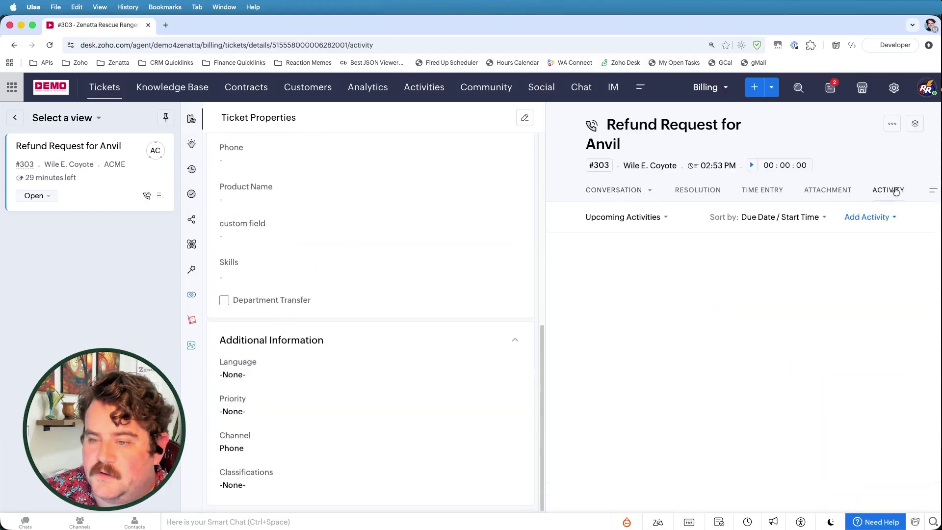
click(930, 193)
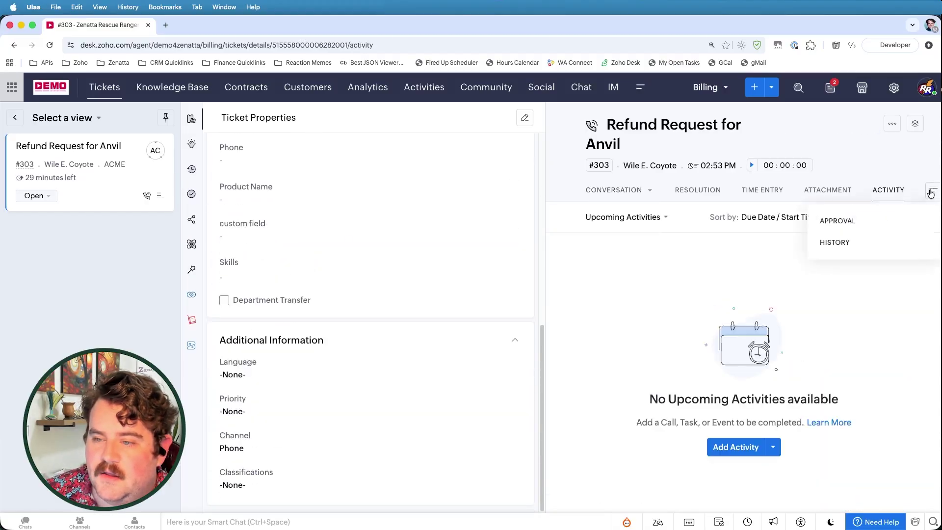
click(827, 242)
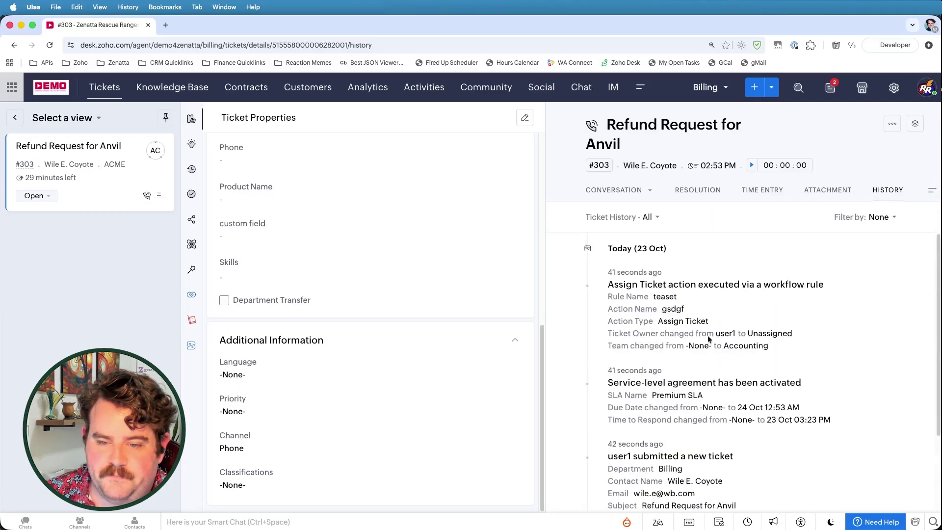
scroll(708, 356, down, 3)
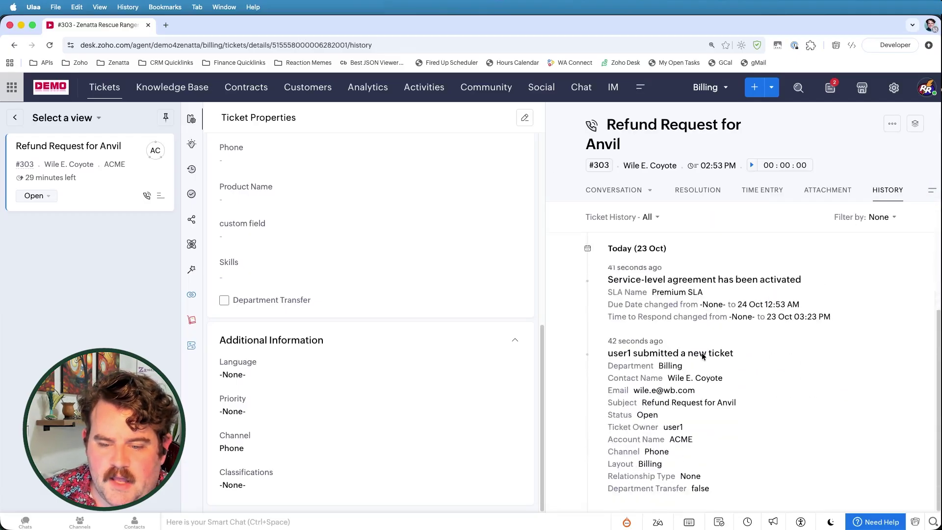
drag(612, 355, 753, 379)
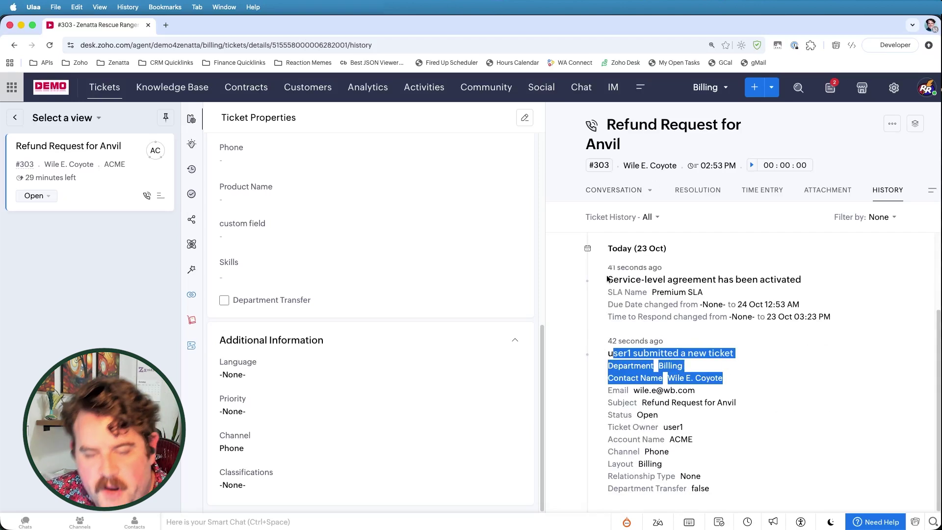
drag(608, 280, 816, 286)
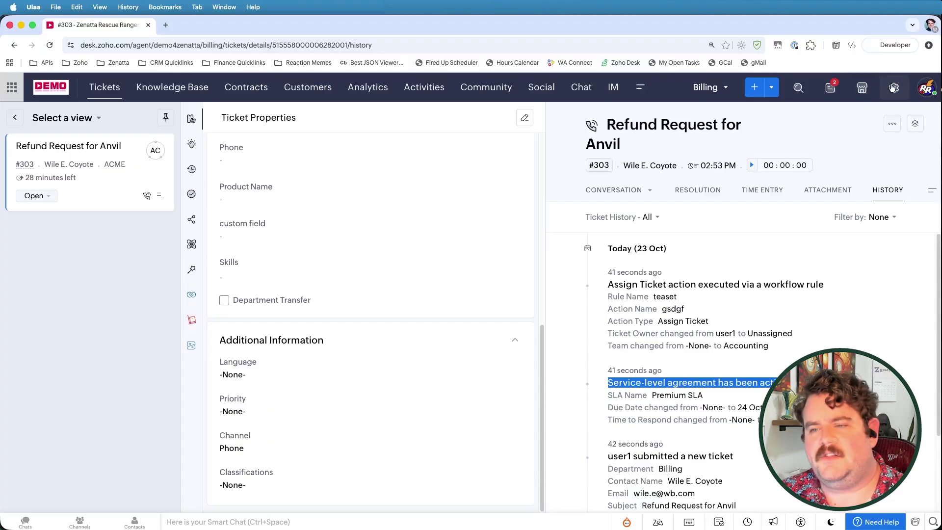
Step: Open the Priority based SLAs from Setup > Service Level Agreements
click(893, 87)
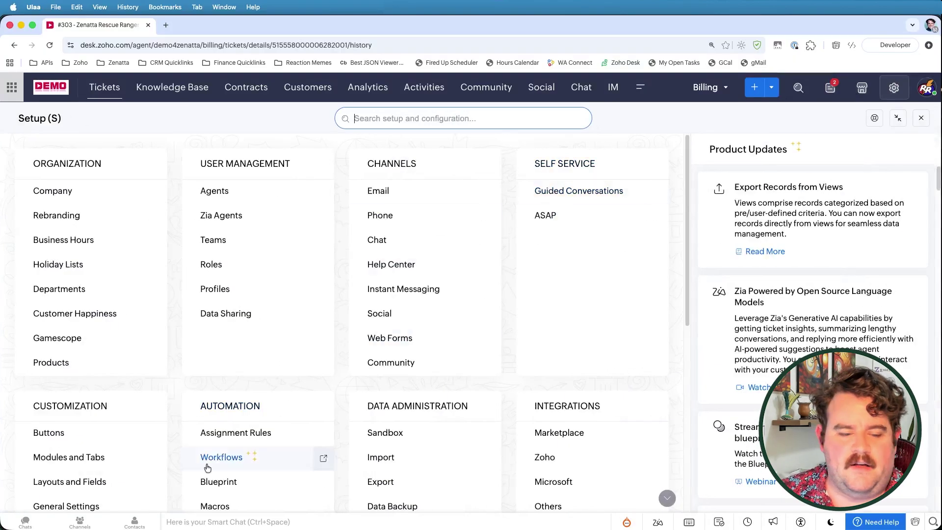
scroll(231, 432, down, 3)
click(221, 391)
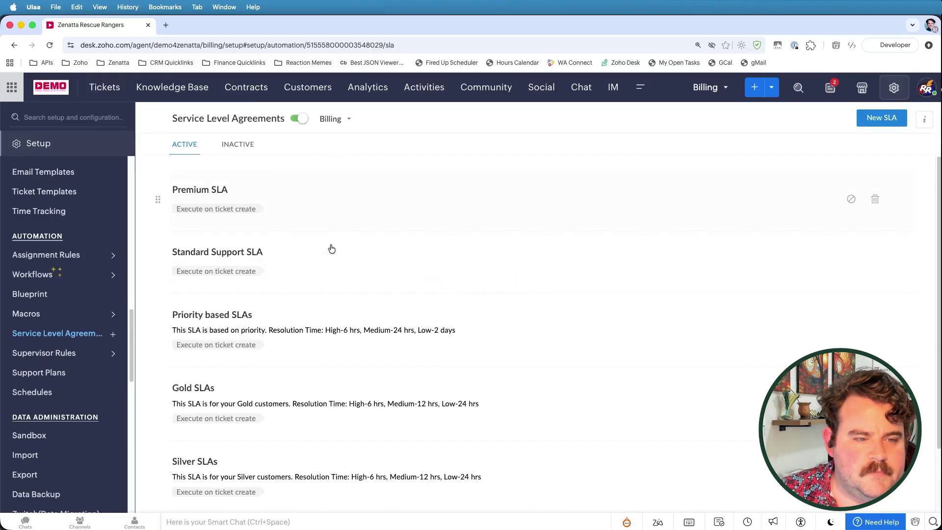
click(224, 314)
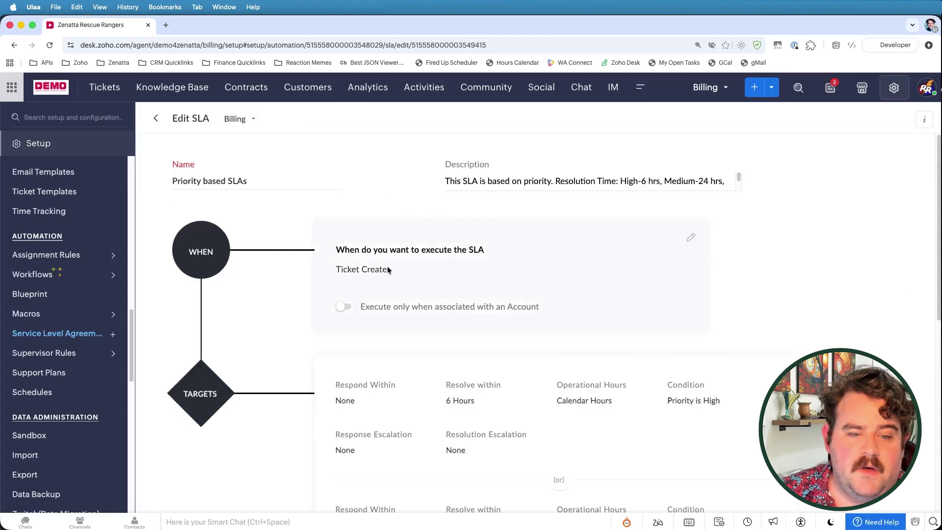
Step: Review its resolution targets for each priority, then return to the Tickets list
scroll(400, 255, down, 2)
scroll(421, 245, up, 2)
scroll(392, 294, down, 2)
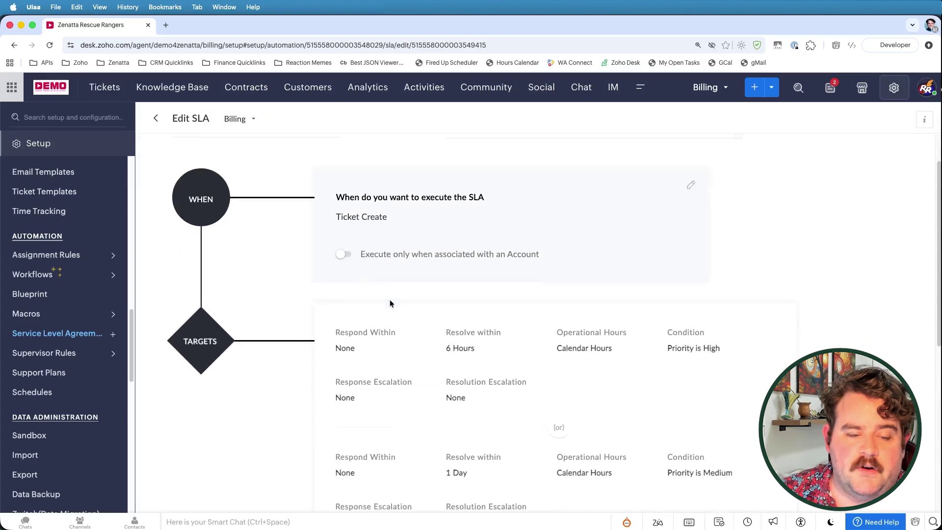
scroll(390, 300, down, 2)
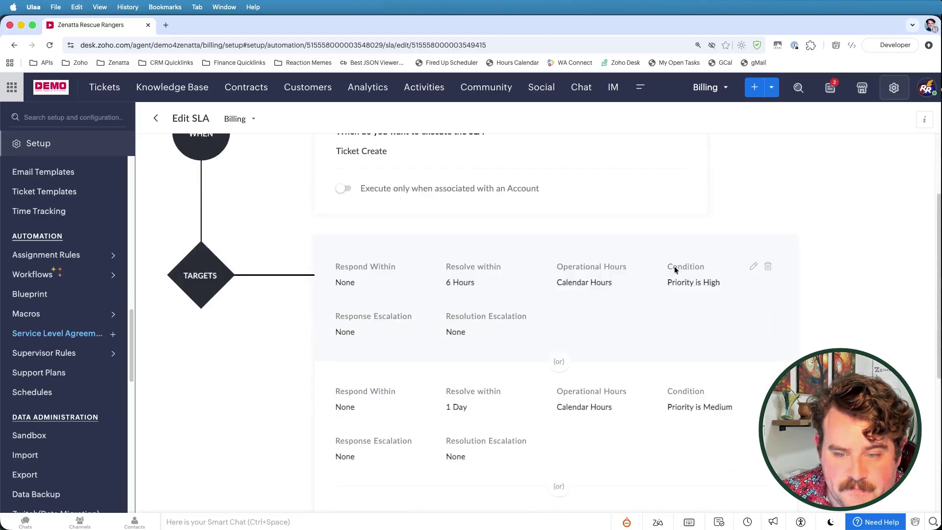
scroll(675, 282, down, 1)
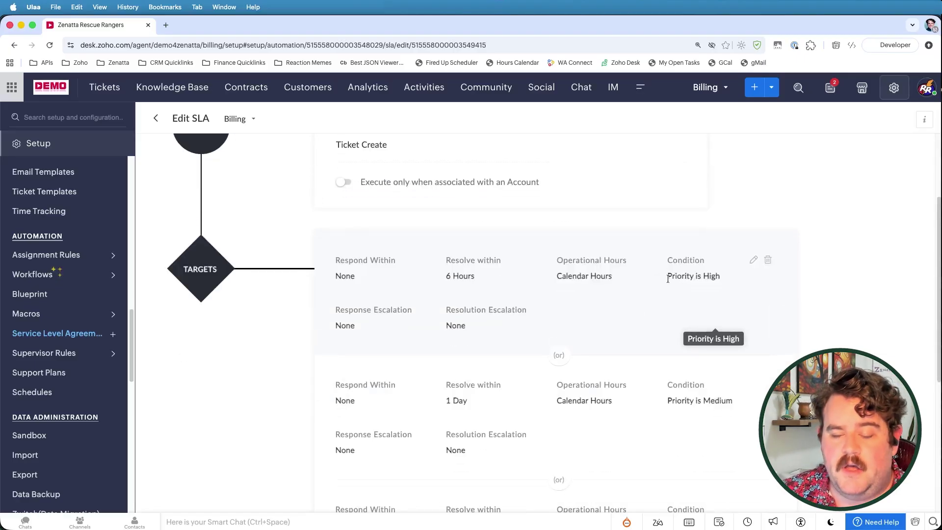
scroll(668, 280, down, 3)
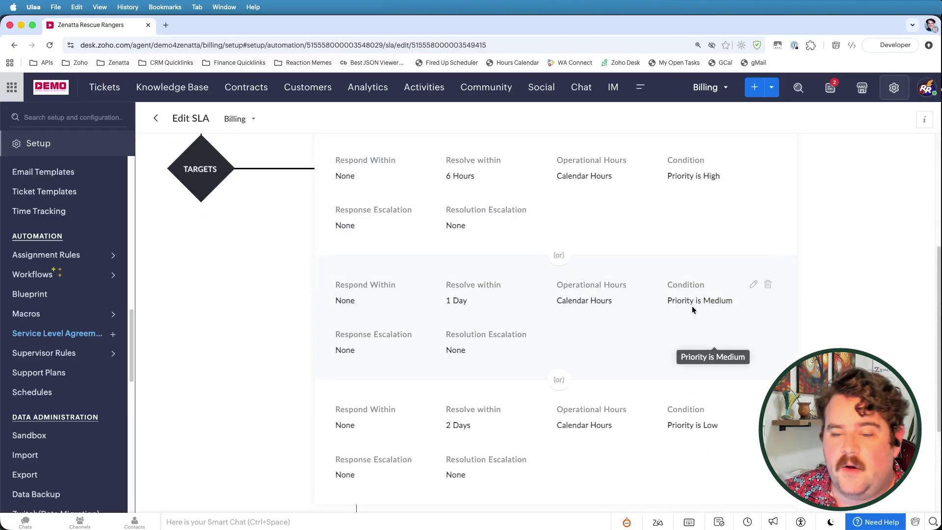
scroll(696, 427, down, 1)
scroll(572, 201, down, 1)
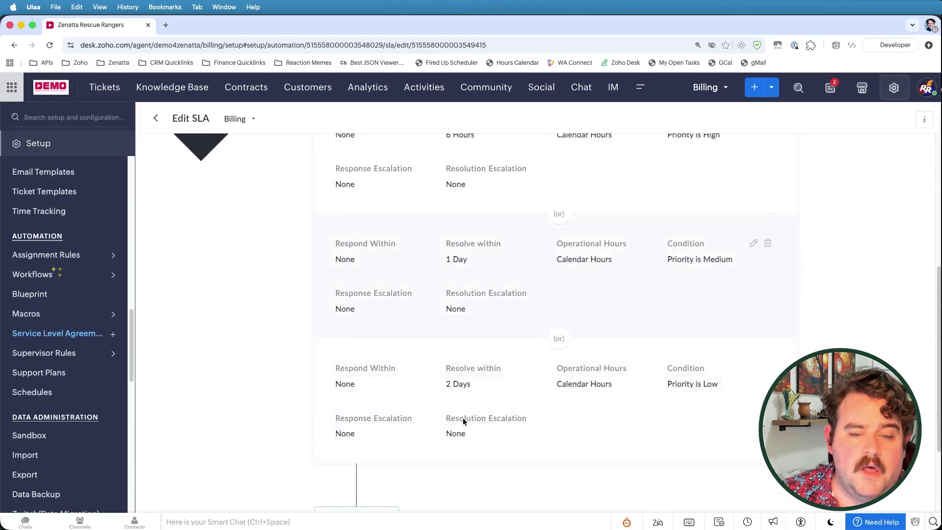
scroll(396, 451, up, 2)
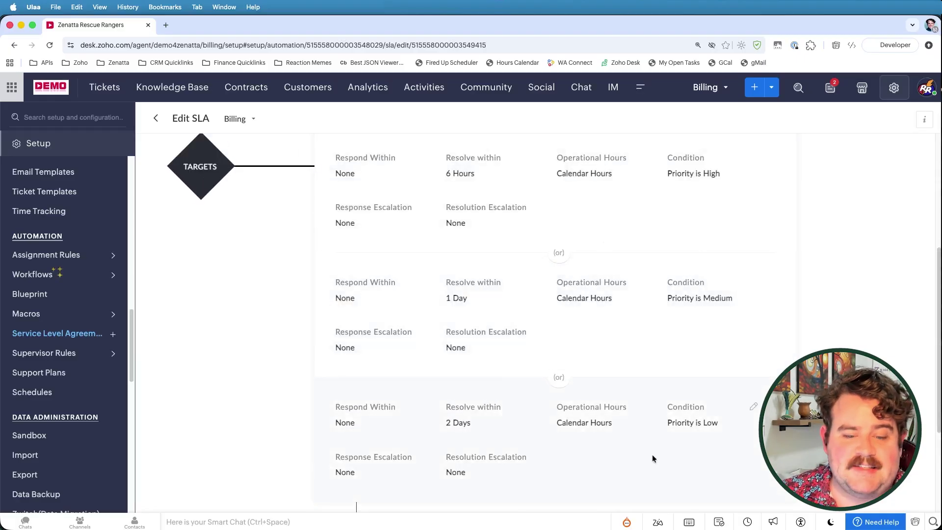
scroll(651, 452, down, 4)
scroll(636, 413, up, 8)
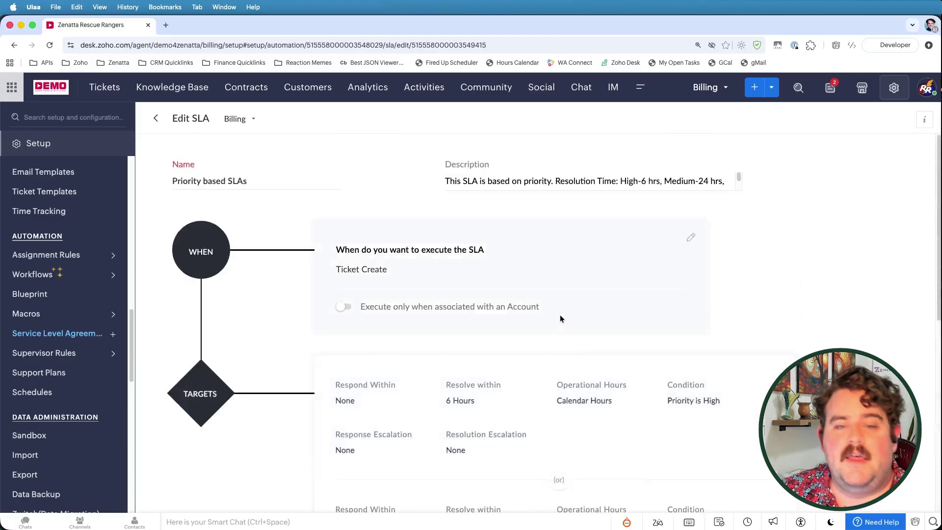
click(103, 87)
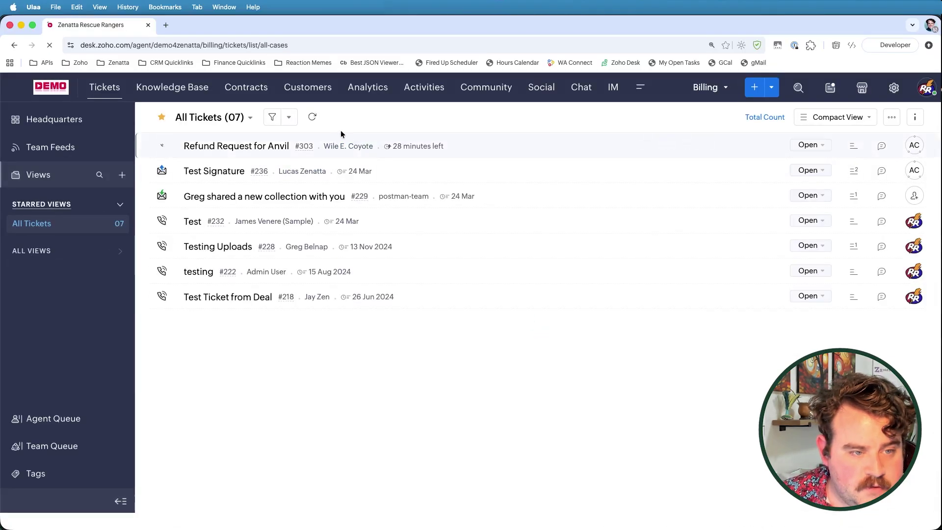
Step: Start a new ticket and enter the new contact's name and e-mail address
click(754, 88)
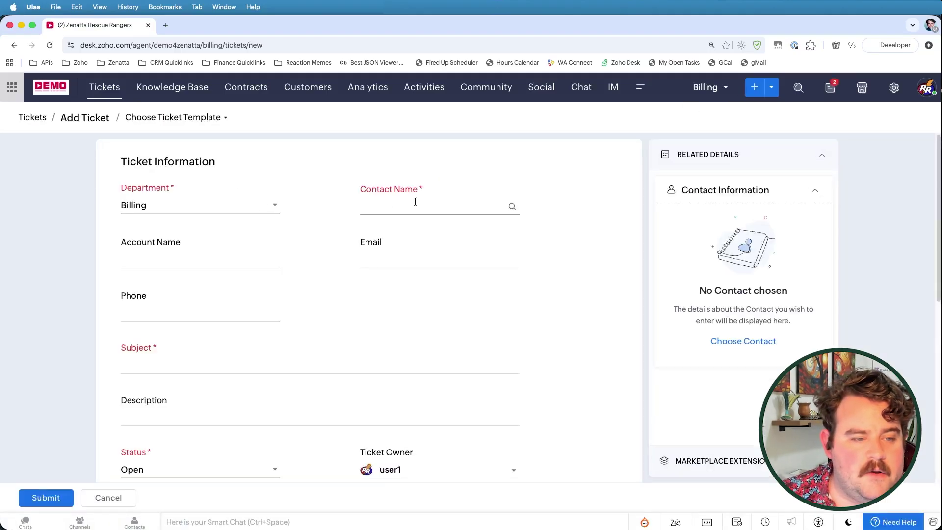
click(414, 202)
text(Road )
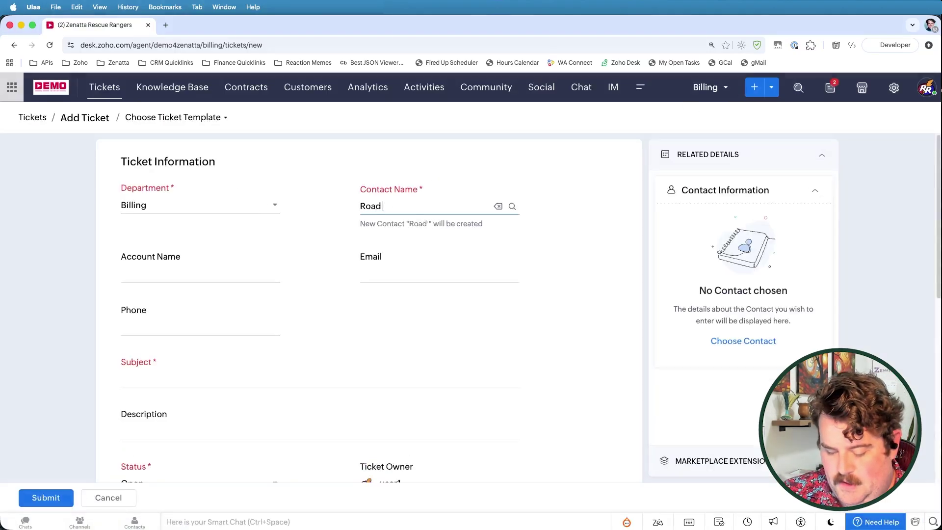
text(Runner)
click(386, 270)
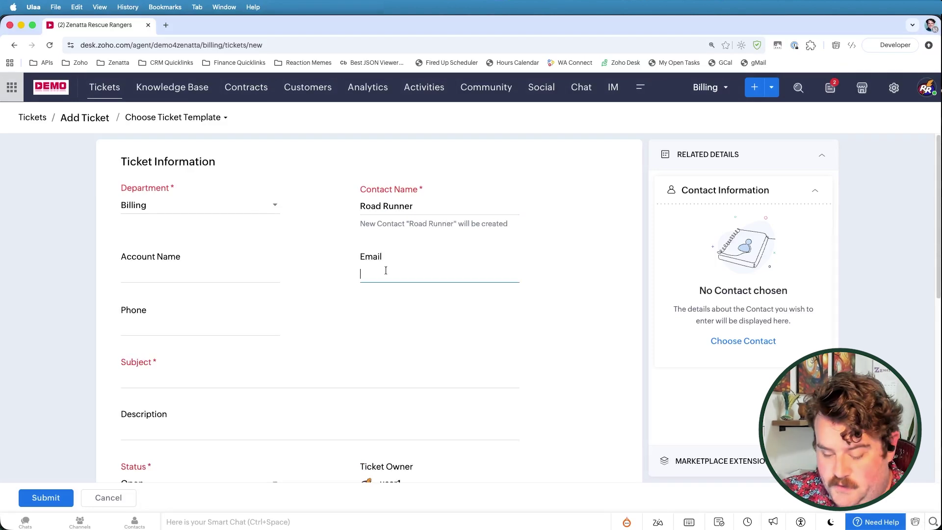
text(r.runner@meep)
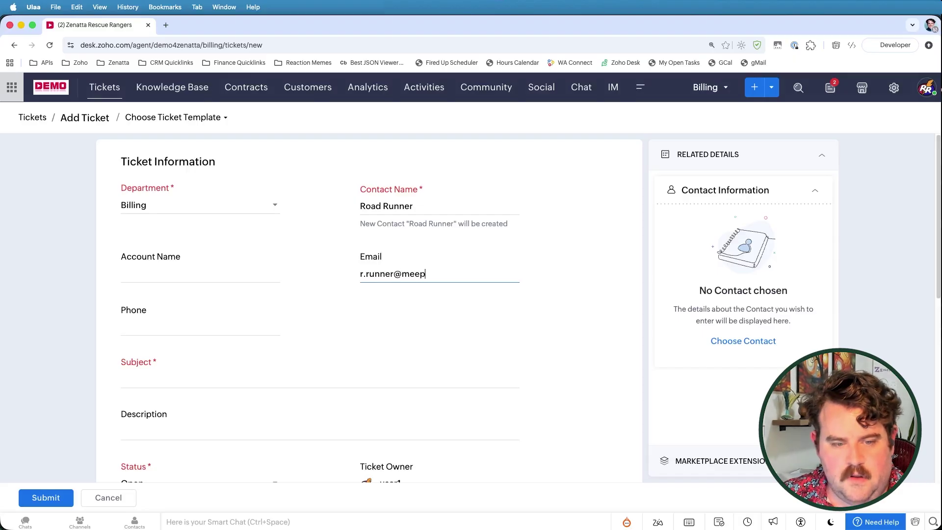
text(meep.org)
click(382, 322)
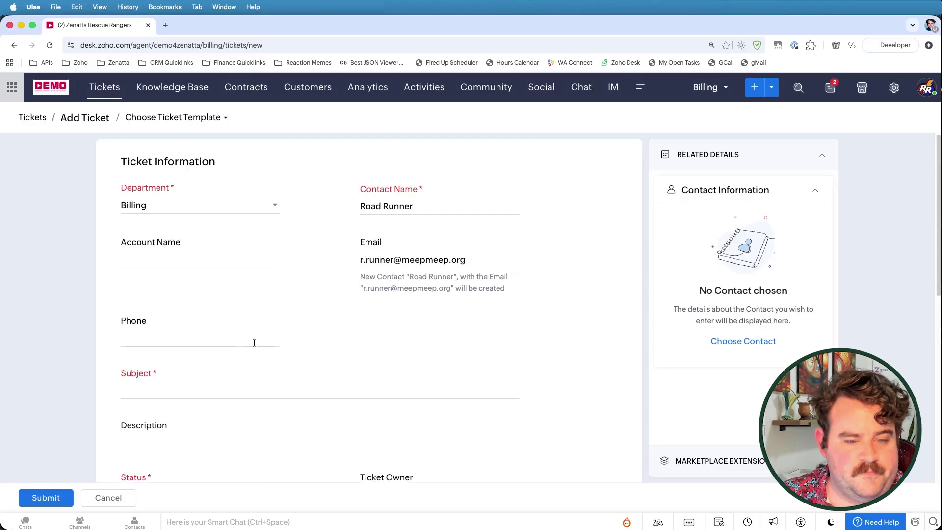
scroll(255, 333, down, 3)
Step: Enter the subject 'Meep Meep' and set the ticket priority to High
click(175, 274)
text(Meep Meep)
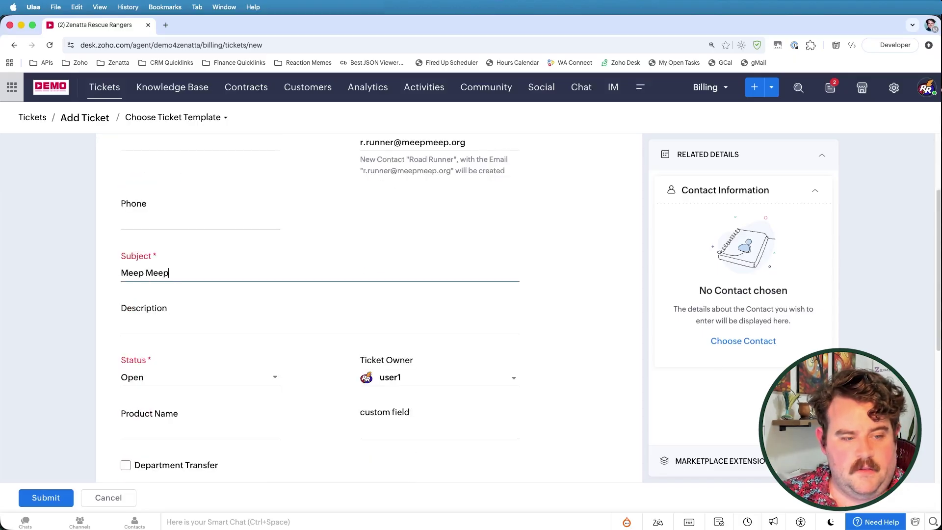
scroll(342, 196, down, 7)
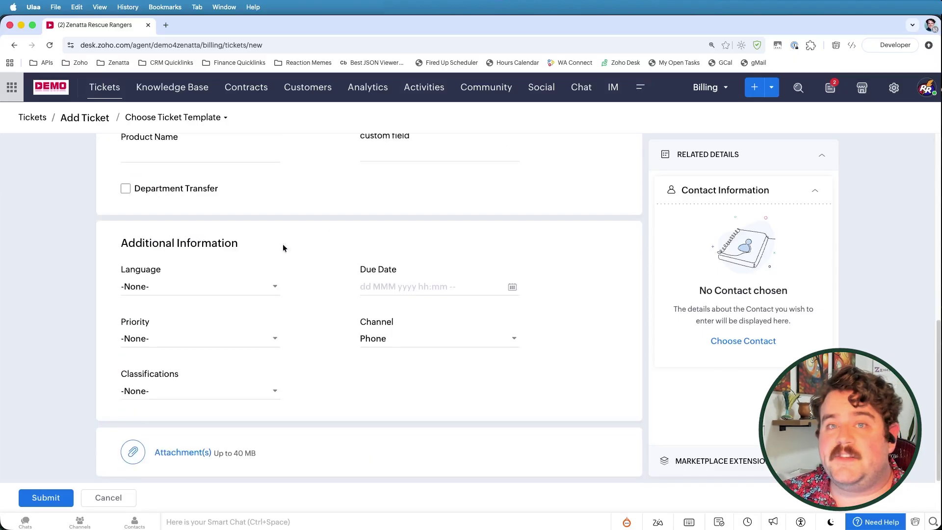
click(158, 339)
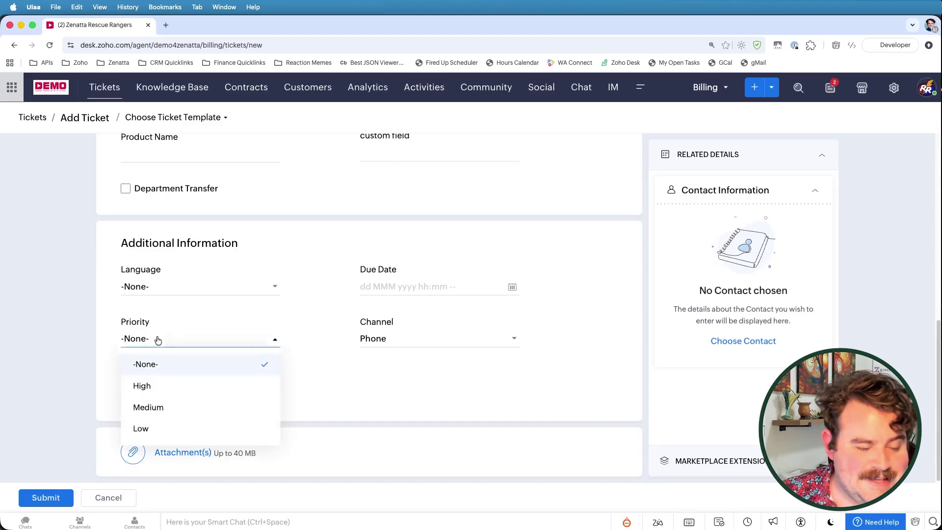
click(193, 387)
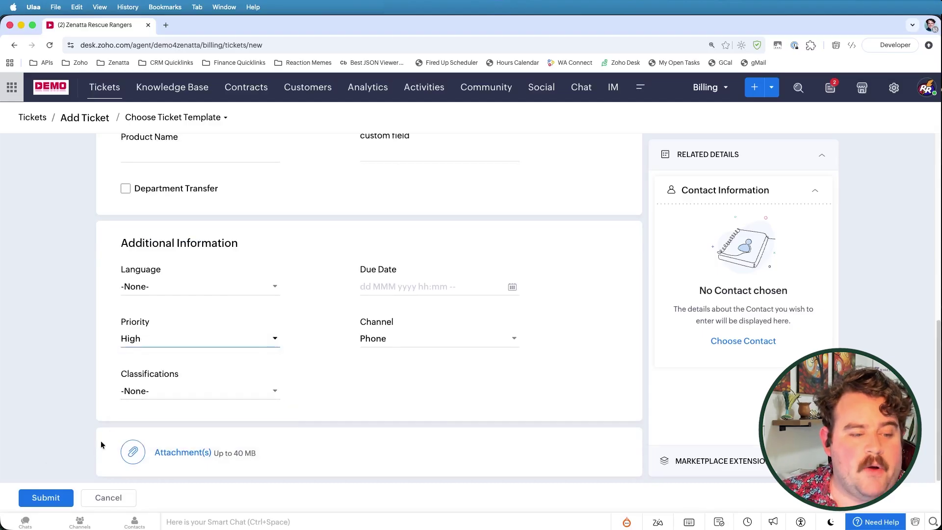
Step: Submit ticket #304, mark its response due time, and show its History
click(46, 498)
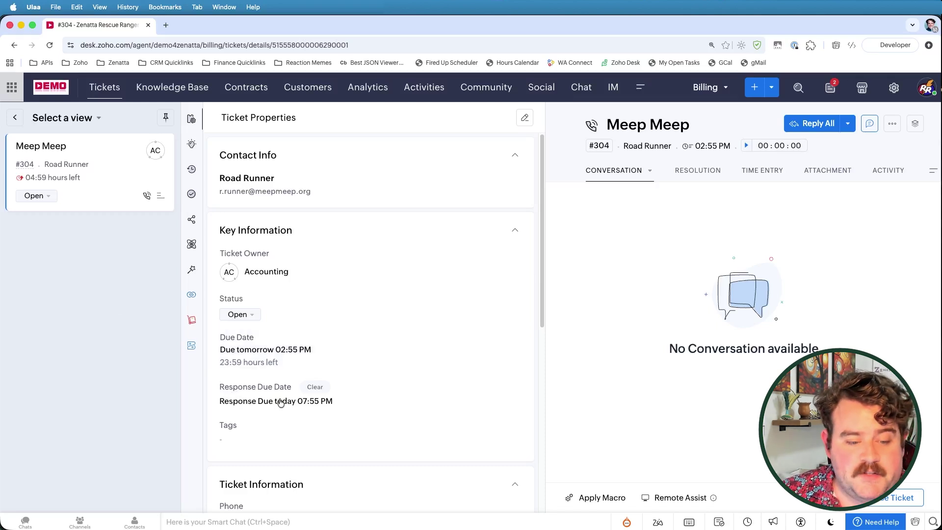
drag(297, 401, 345, 403)
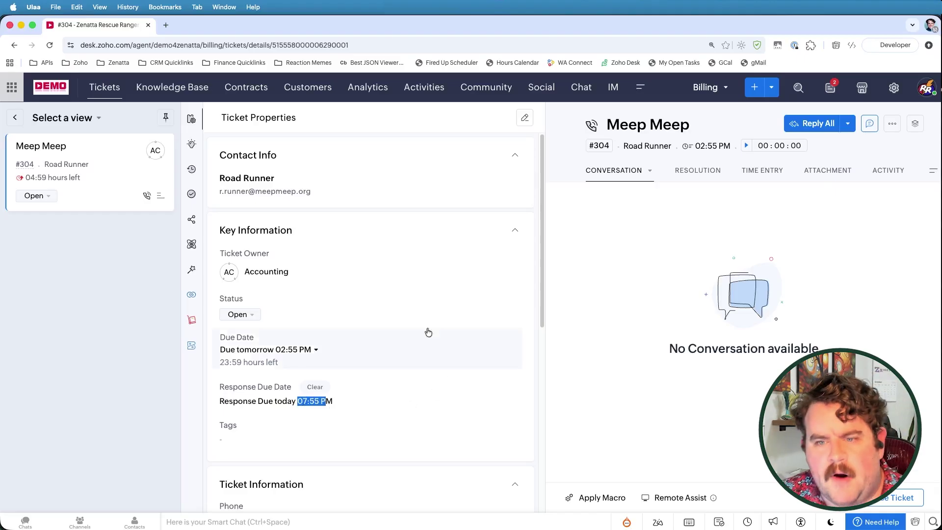
click(932, 170)
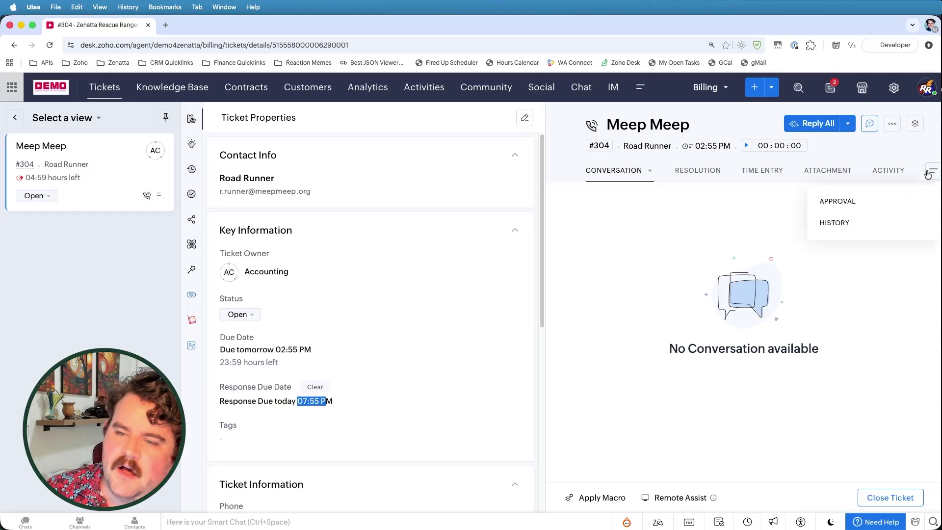
click(843, 226)
Step: Highlight the original High priority and the Standard Support SLA activation, due 24 Oct 02:55 PM
scroll(687, 319, down, 3)
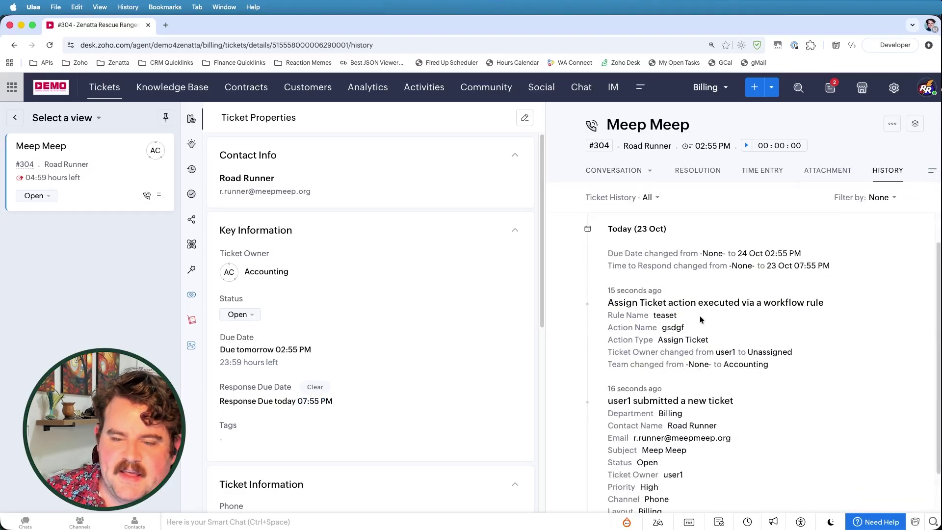
scroll(652, 343, down, 1)
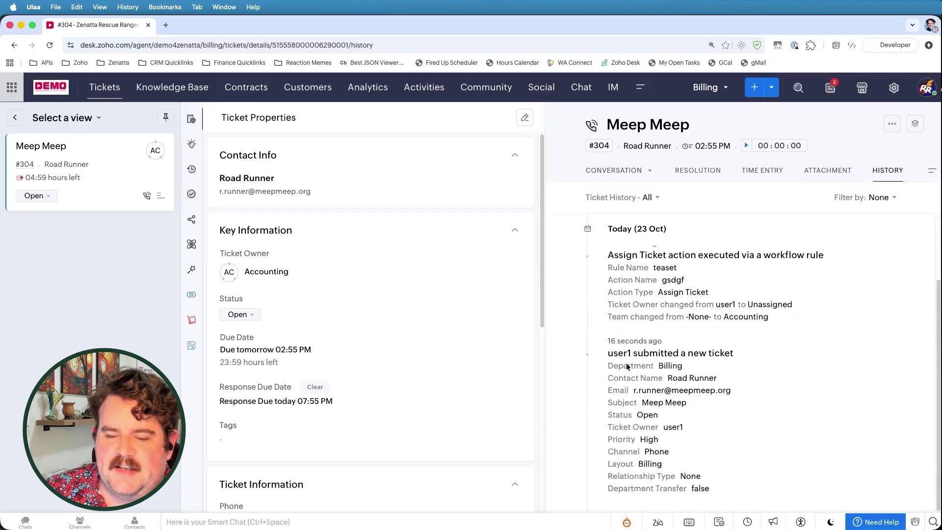
double_click(643, 440)
scroll(642, 440, up, 3)
drag(622, 265, 838, 298)
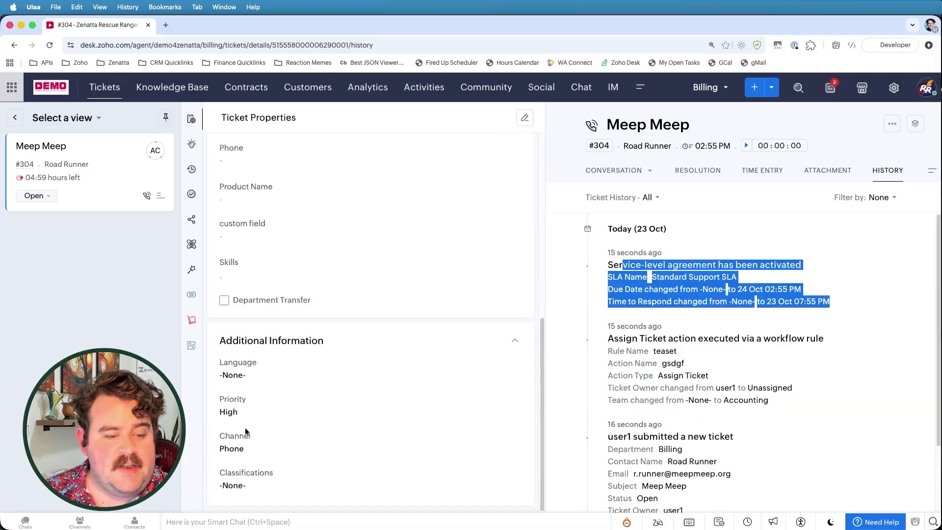
Step: Change ticket #304's priority from High to Medium, save, and reload to check the due dates
click(243, 415)
click(243, 366)
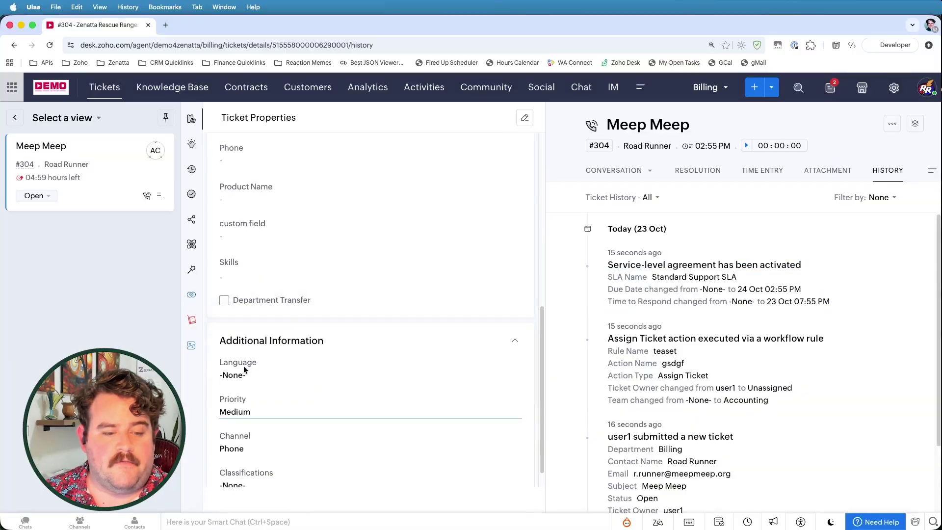
click(248, 498)
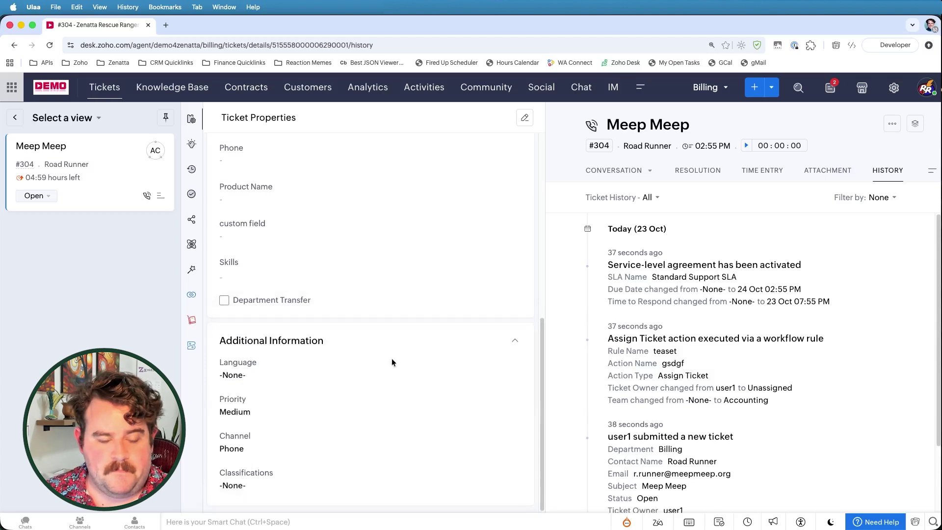
key(super+r)
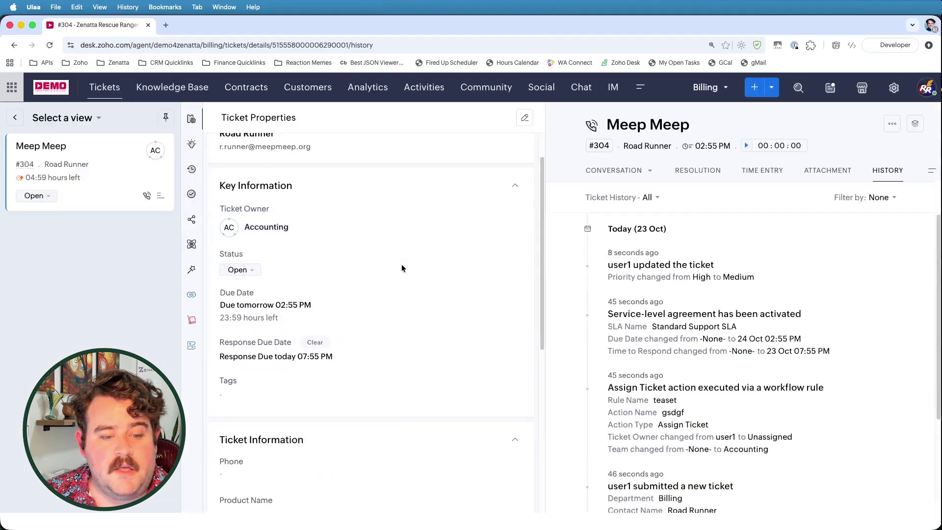
scroll(401, 268, down, 2)
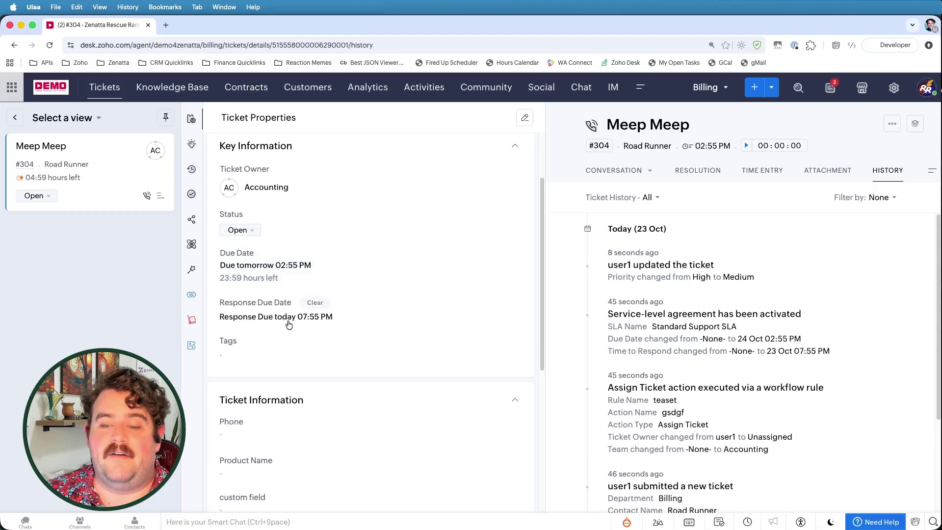
scroll(643, 361, down, 5)
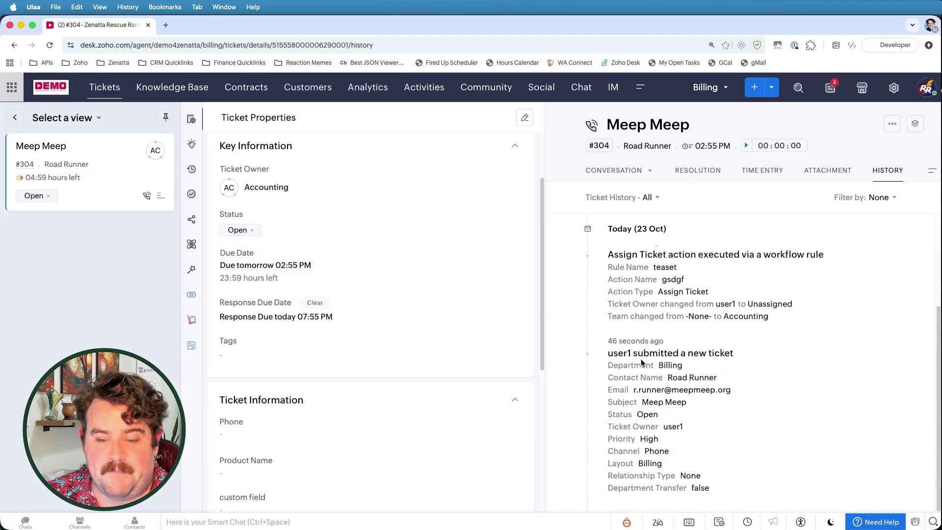
scroll(641, 362, up, 5)
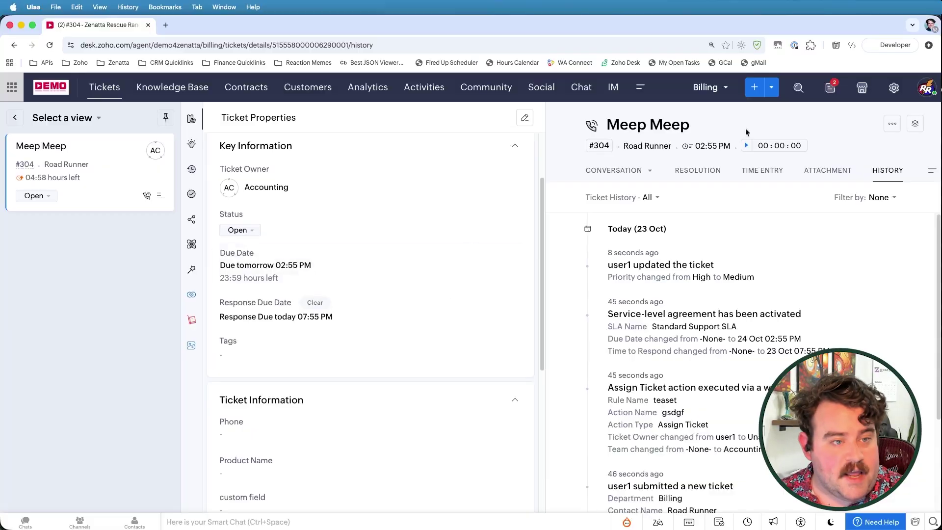
Step: Open the Priority based SLAs for editing from Setup > Service Level Agreements
click(894, 87)
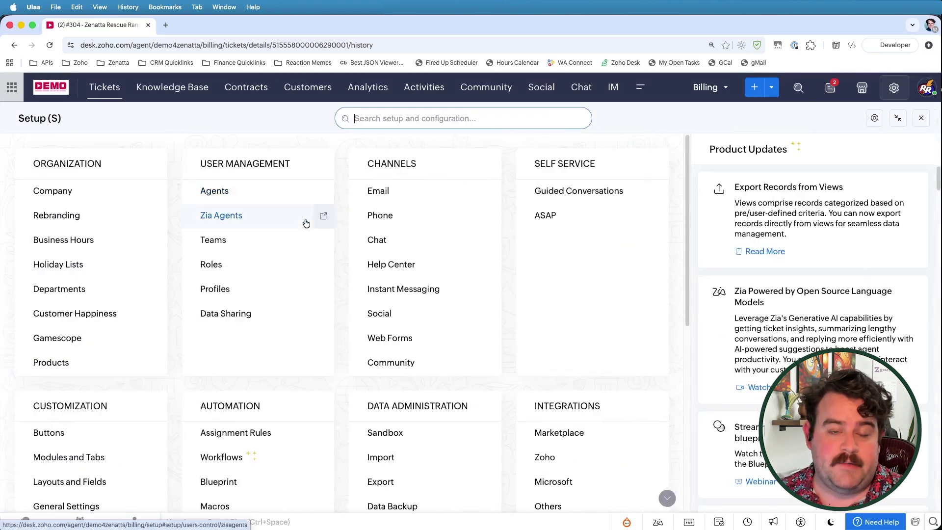
scroll(245, 402, down, 2)
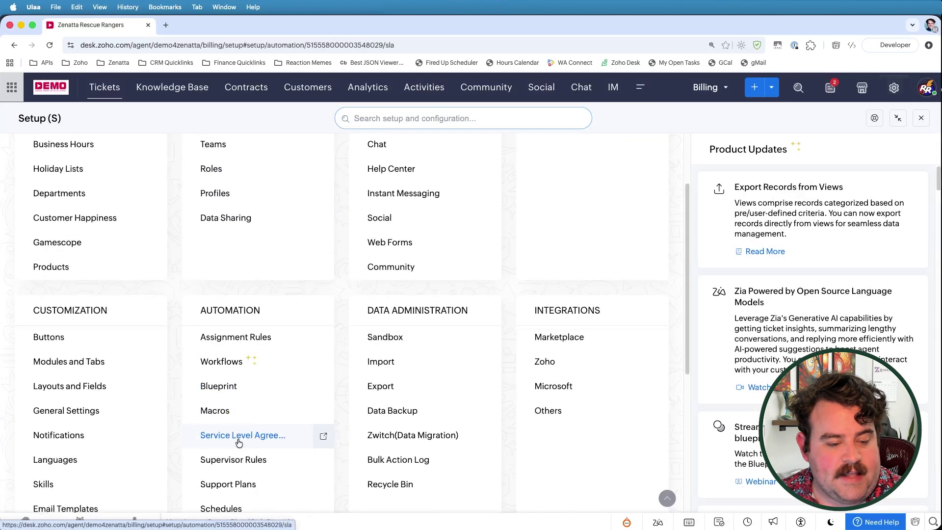
click(237, 378)
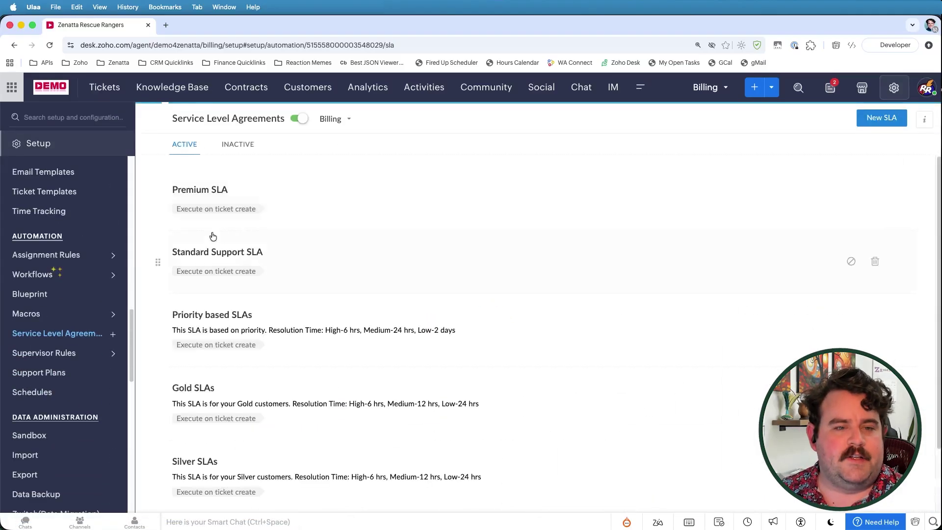
click(205, 320)
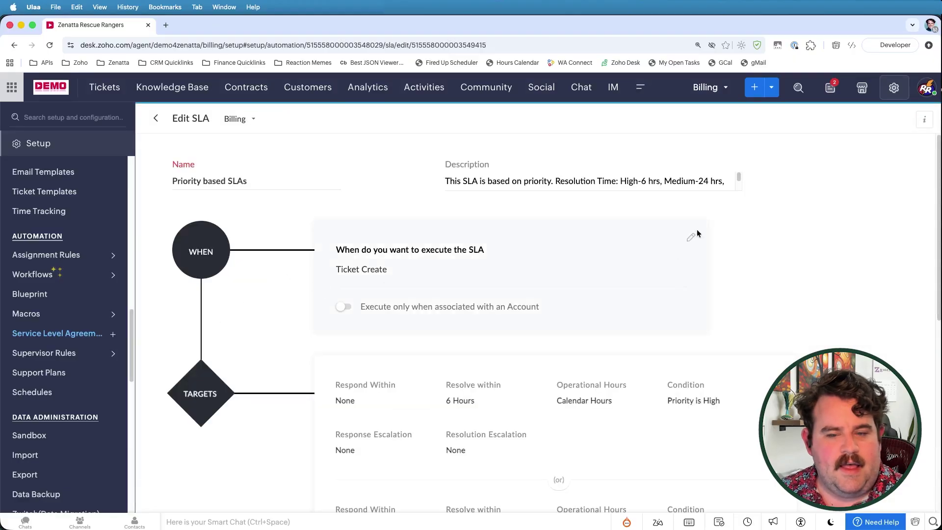
Step: Make Priority field updates re-trigger the SLA, save, and calculate times from ticket created time
click(692, 236)
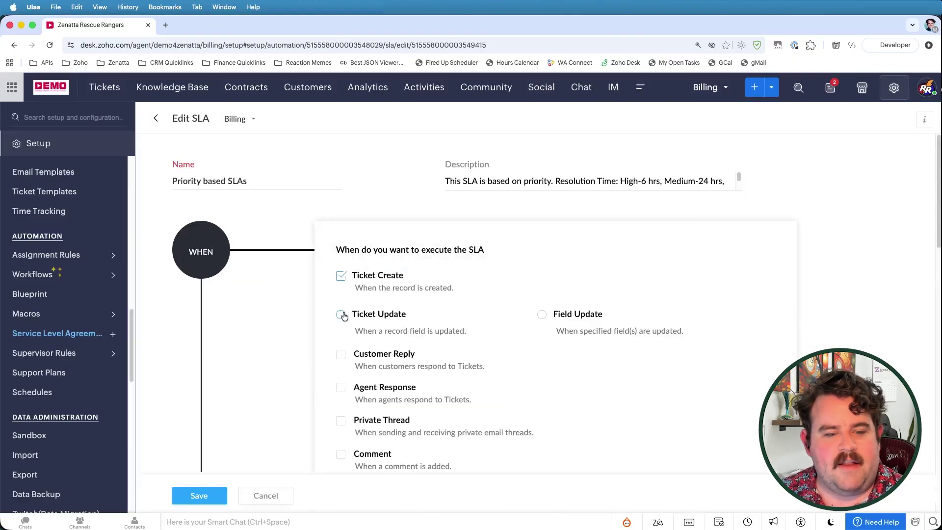
click(543, 316)
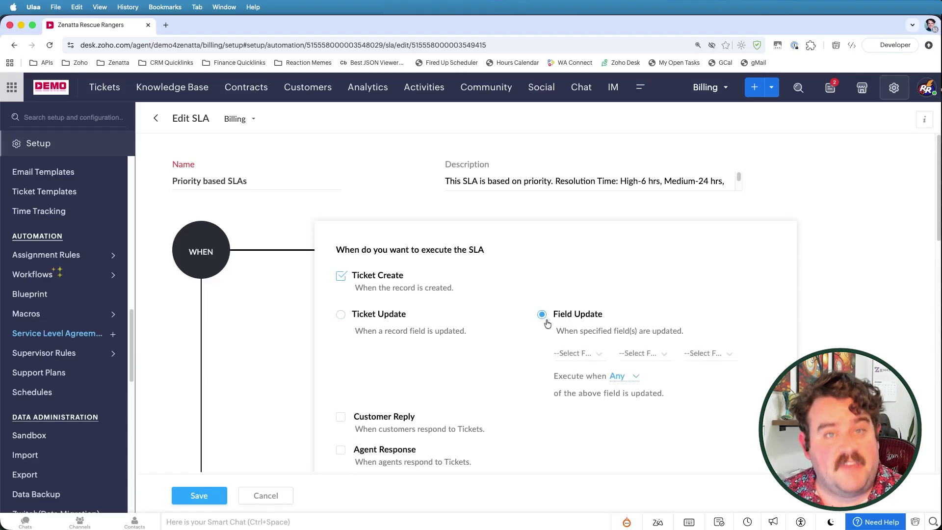
click(569, 353)
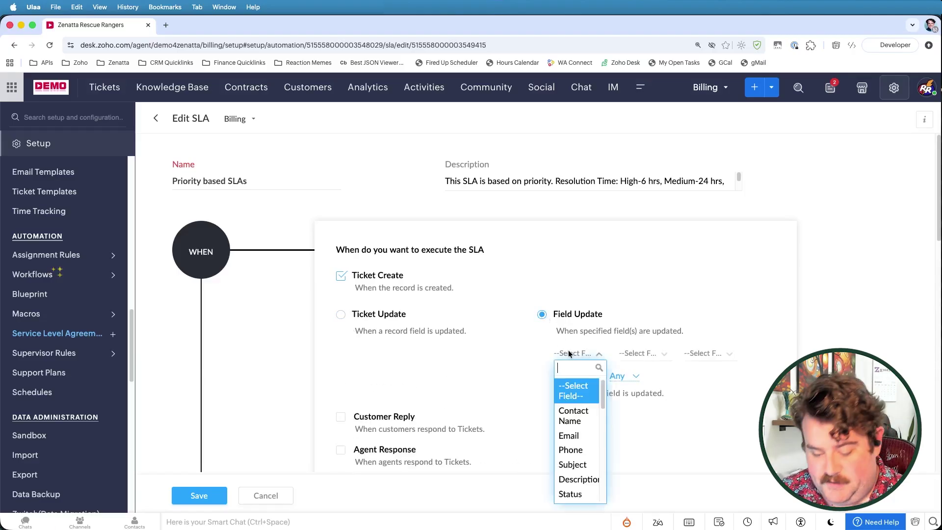
text(pr)
click(570, 413)
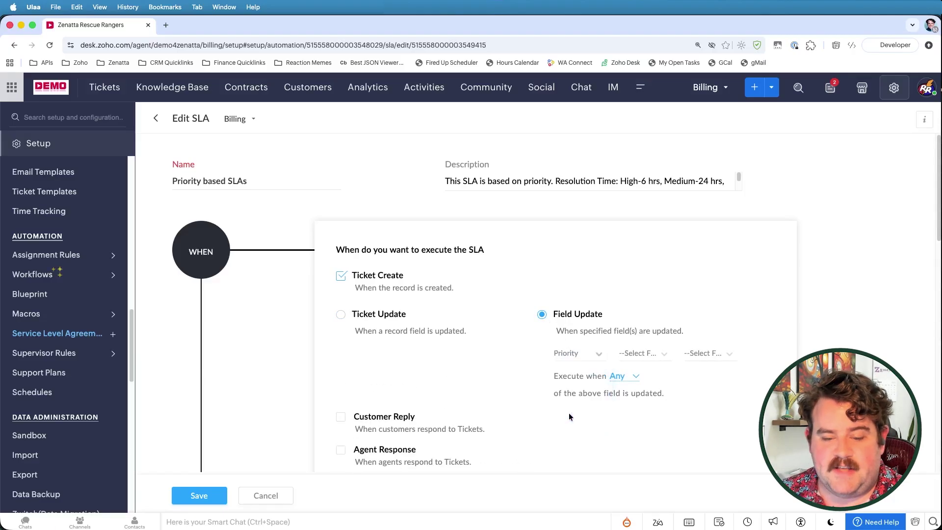
scroll(524, 362, down, 3)
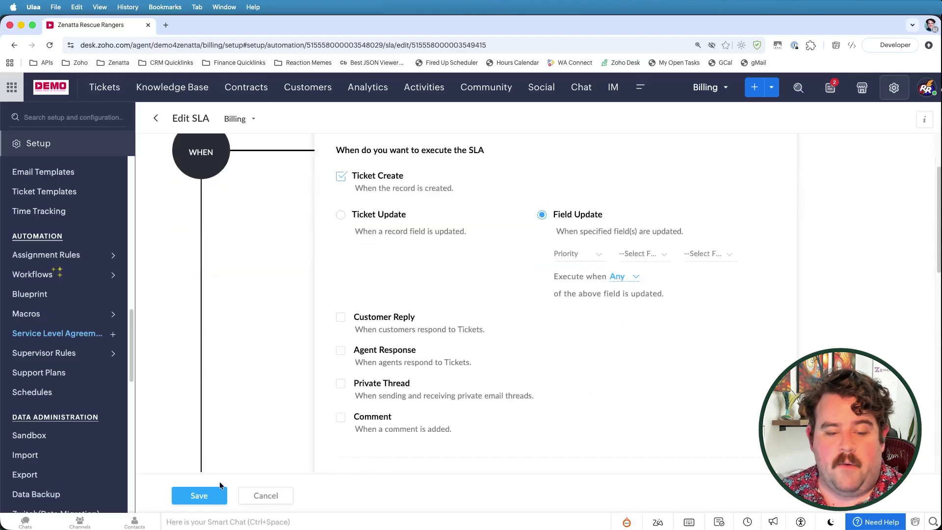
click(211, 499)
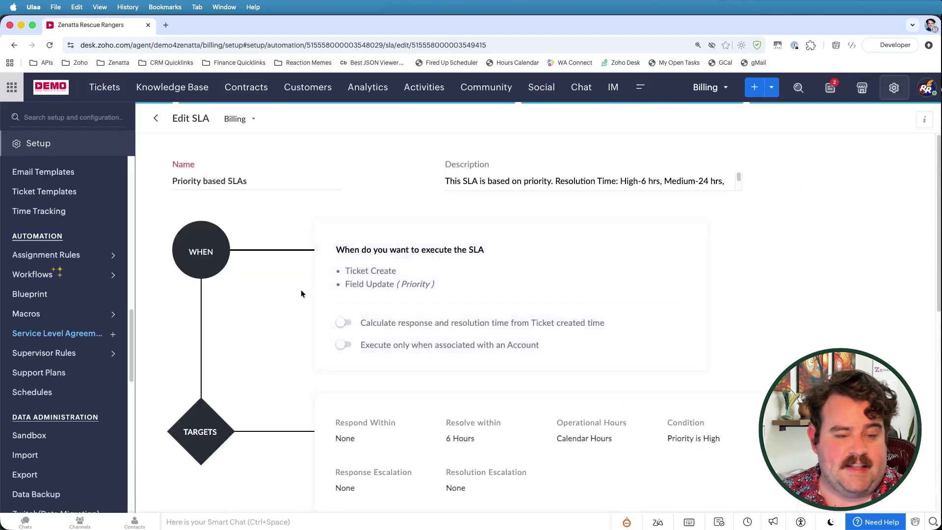
scroll(284, 262, down, 2)
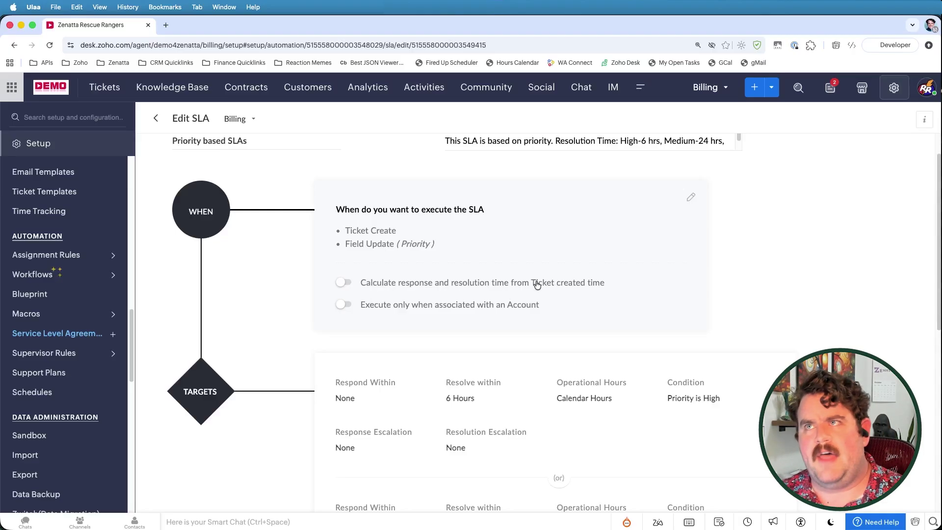
click(342, 283)
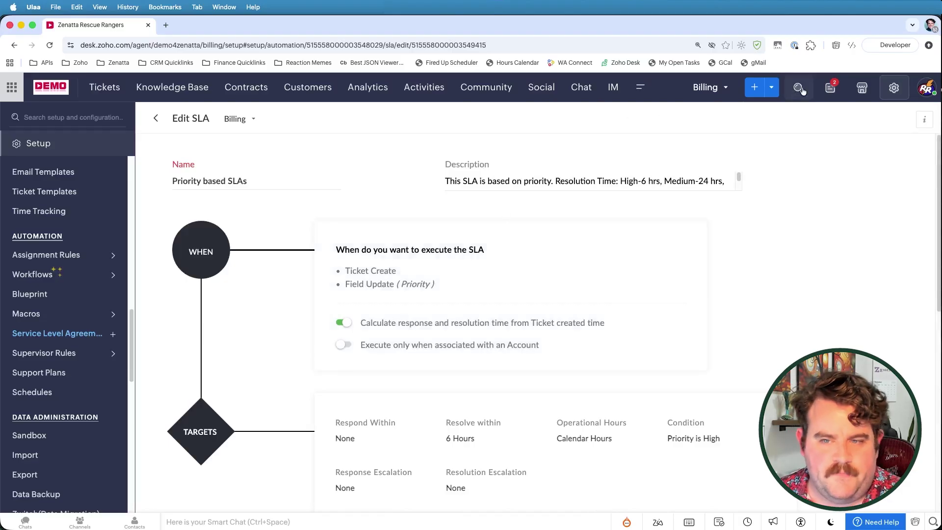
Step: Change the Meep Meep ticket #304's priority to Low, save, and check its History
click(114, 88)
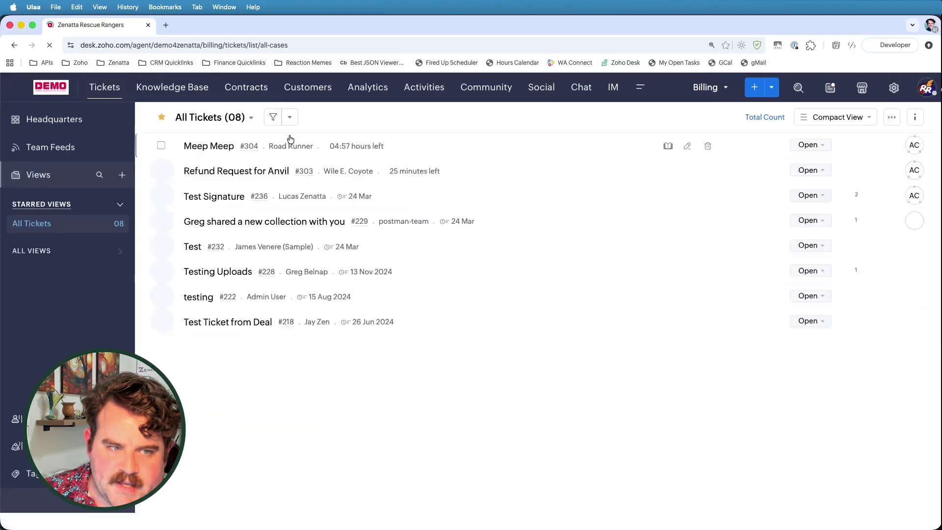
click(200, 147)
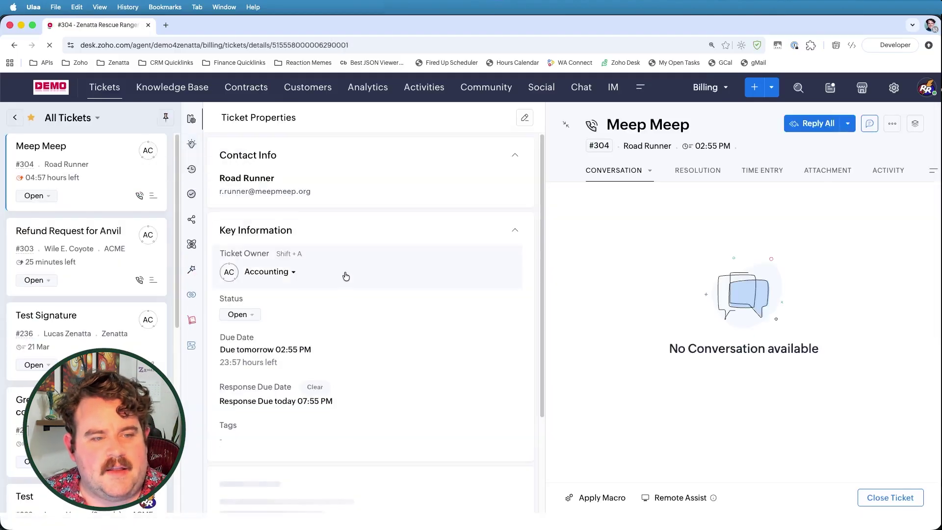
scroll(372, 292, down, 10)
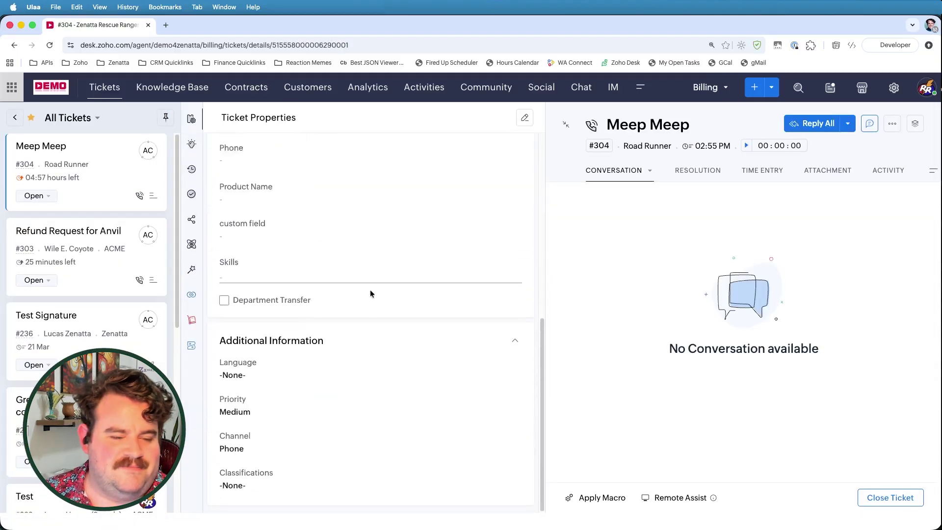
click(258, 412)
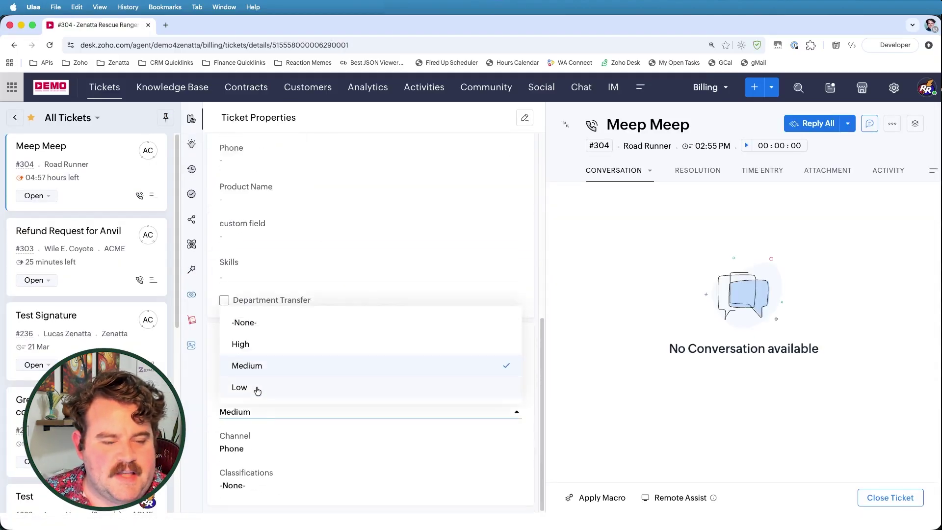
click(257, 387)
click(259, 498)
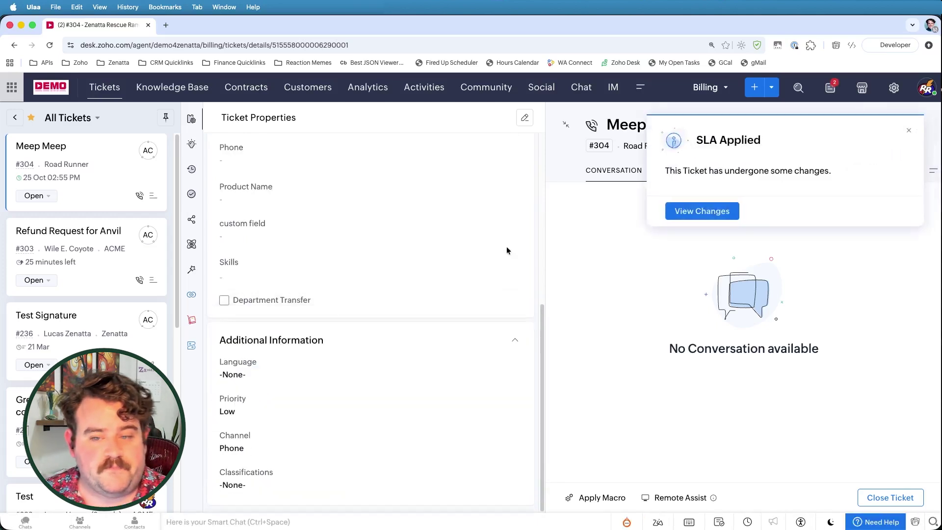
click(689, 210)
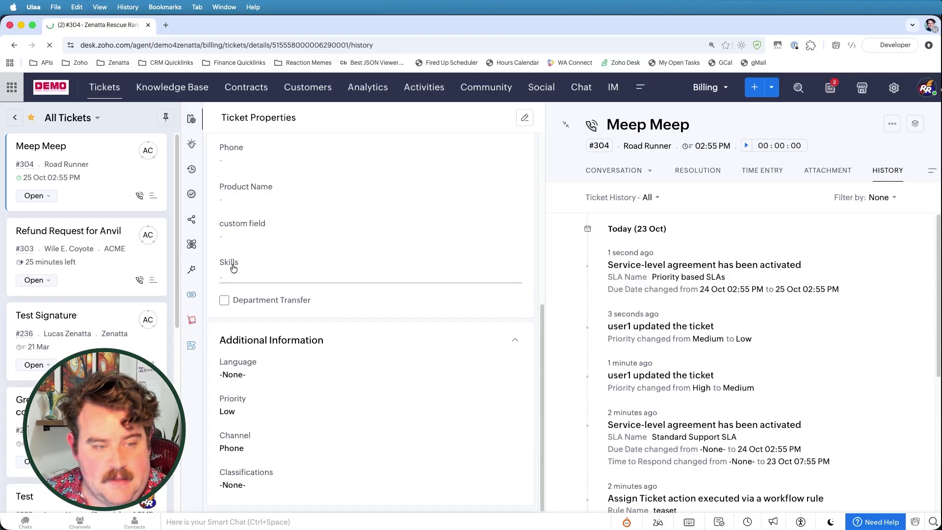
Step: Reload ticket #304 and save its priority as High, recalculating the due date to 08:55 PM
key(super+r)
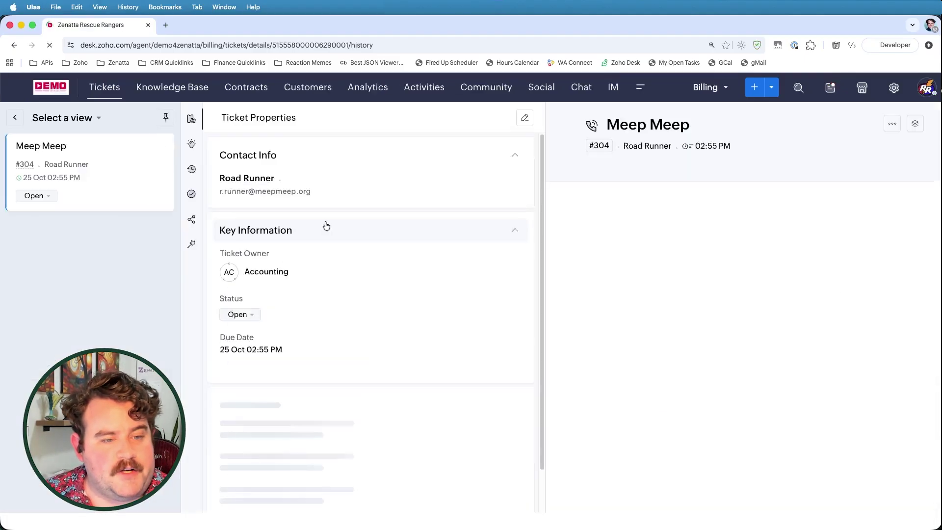
scroll(314, 309, down, 2)
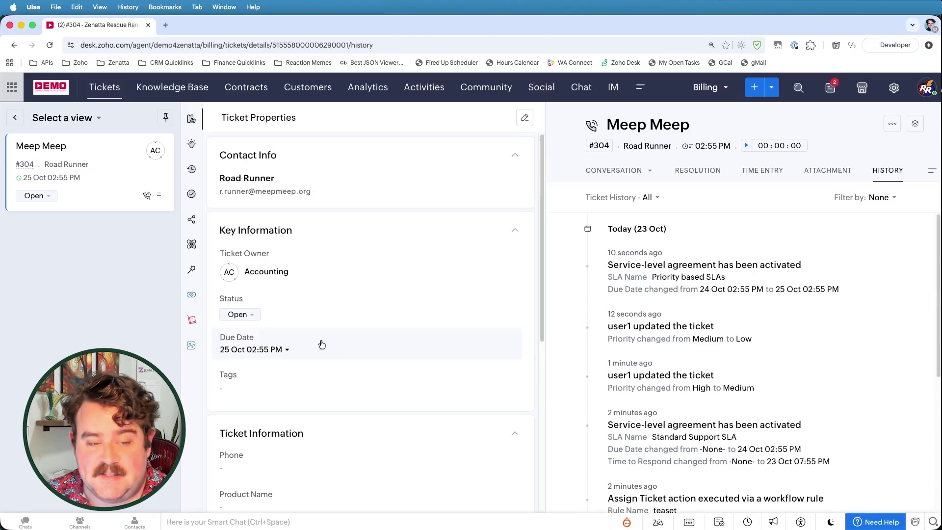
scroll(303, 338, down, 10)
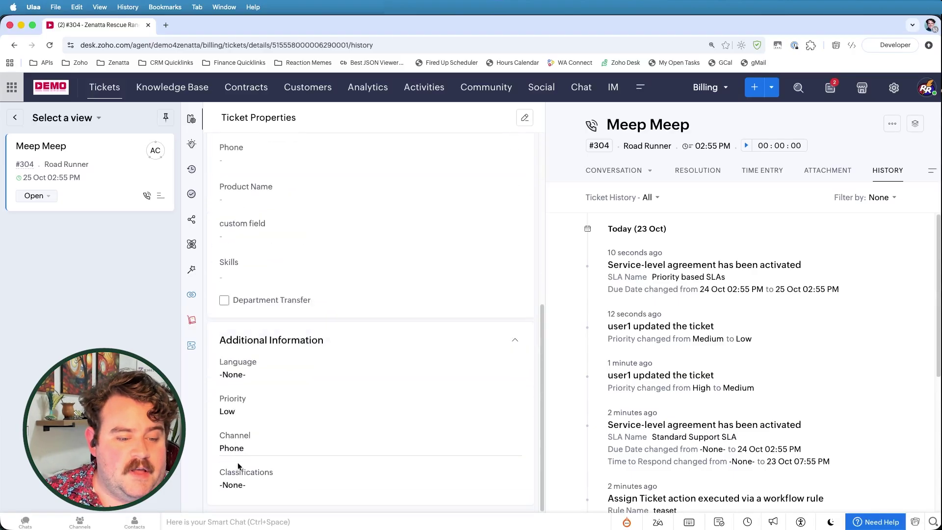
click(238, 413)
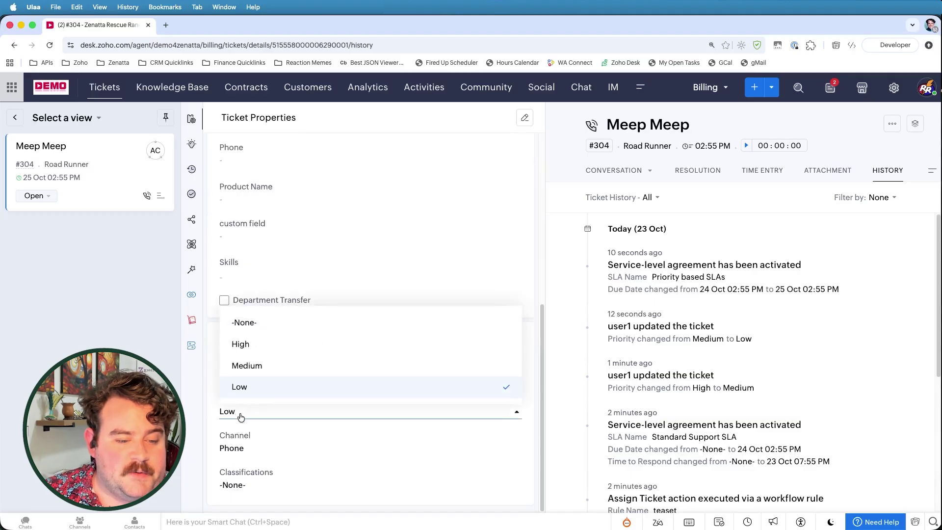
click(251, 345)
click(260, 498)
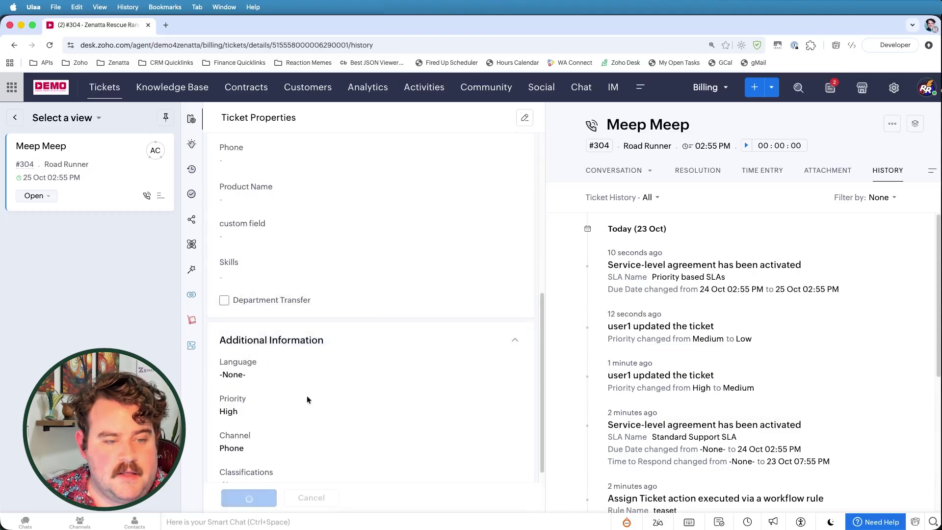
scroll(315, 385, up, 10)
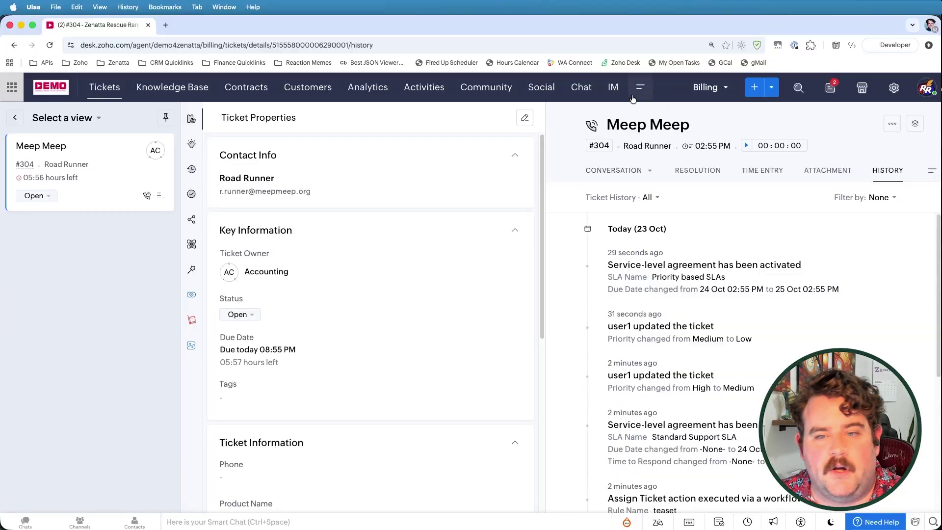
Step: Open the SLA Dashboard under Popular Dashboards in Analytics
click(634, 95)
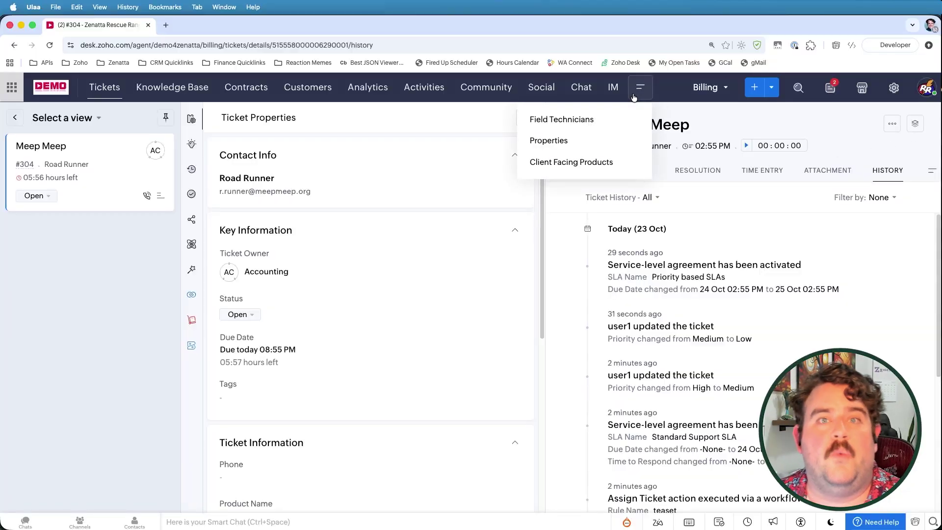
click(112, 86)
click(369, 90)
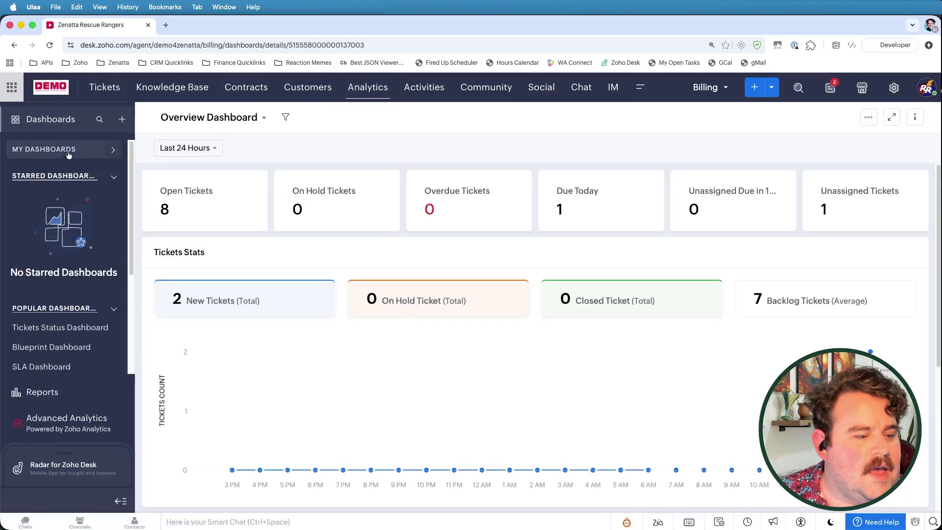
click(50, 367)
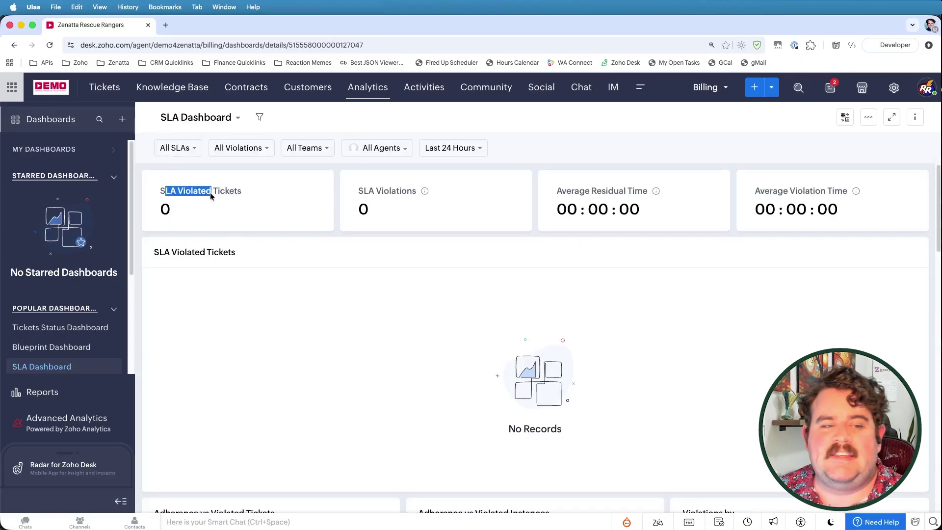
Step: Review the SLA Dashboard's 0 SLA violated tickets and 0 violations in the last 24 hours
drag(373, 192, 415, 189)
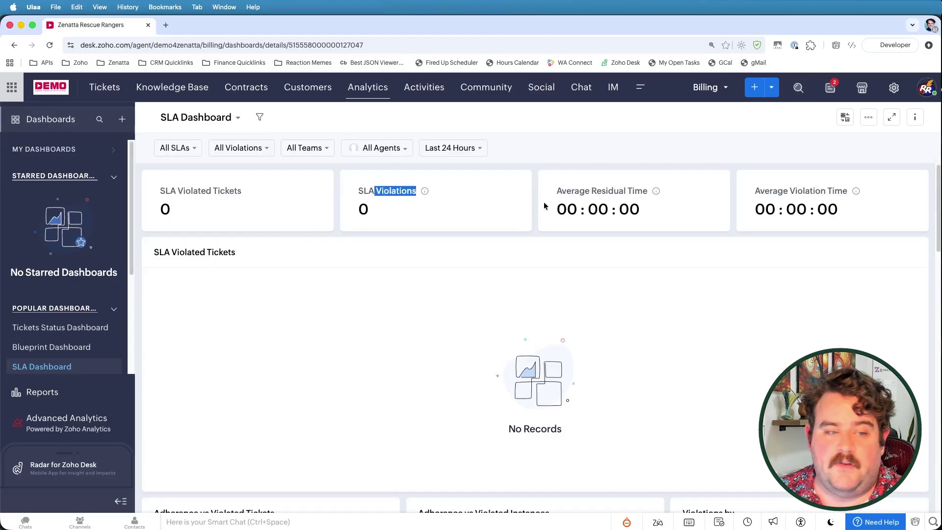
scroll(699, 285, down, 1)
drag(565, 186, 654, 188)
click(847, 178)
scroll(366, 317, down, 5)
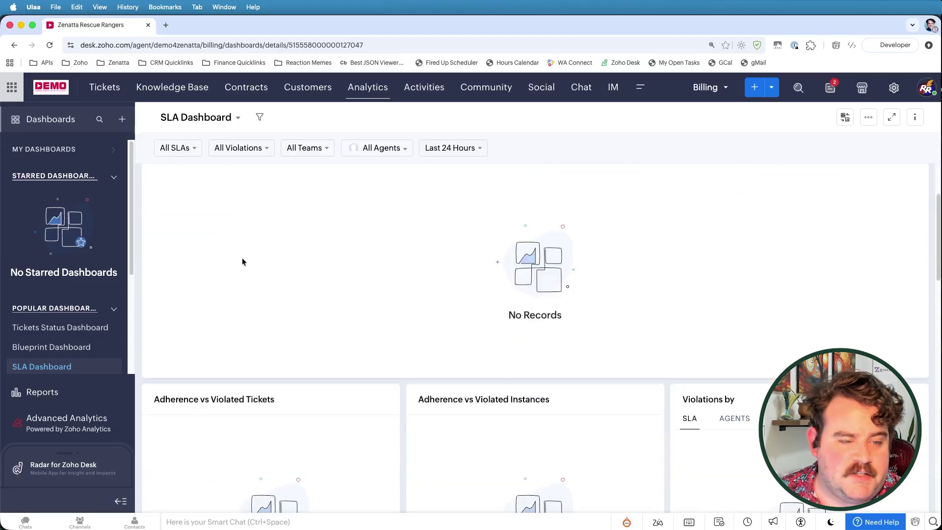
scroll(516, 347, down, 10)
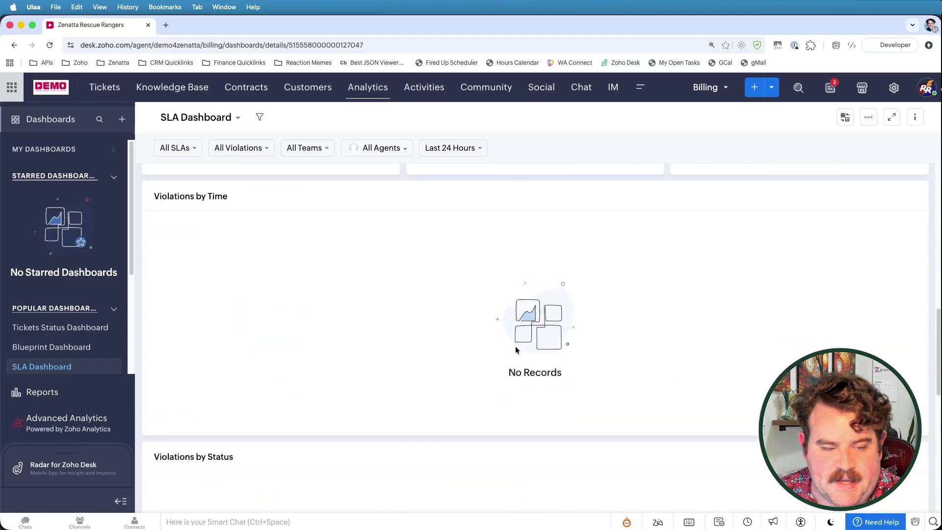
scroll(435, 338, down, 8)
scroll(434, 339, up, 20)
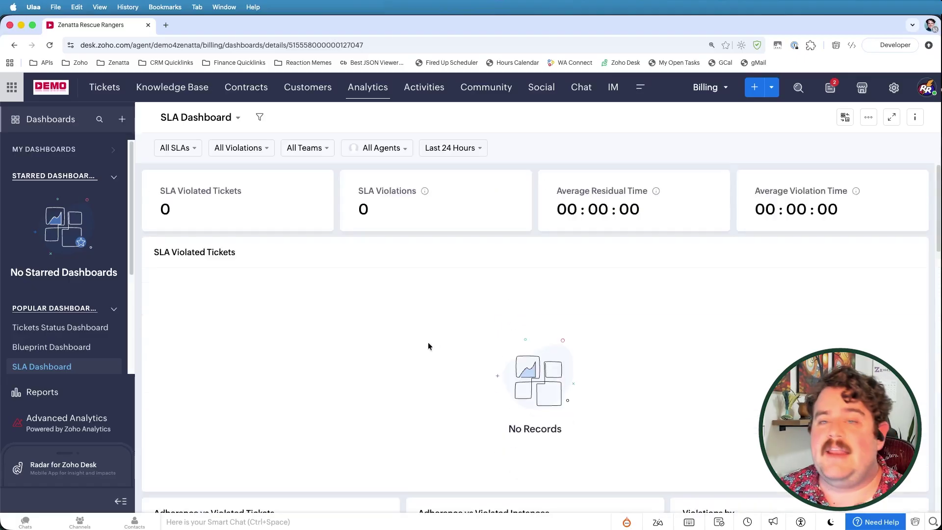
Step: Open Reports > Ticket Reports > Tickets By SLA, listing tickets 303 and 304
click(42, 391)
click(63, 381)
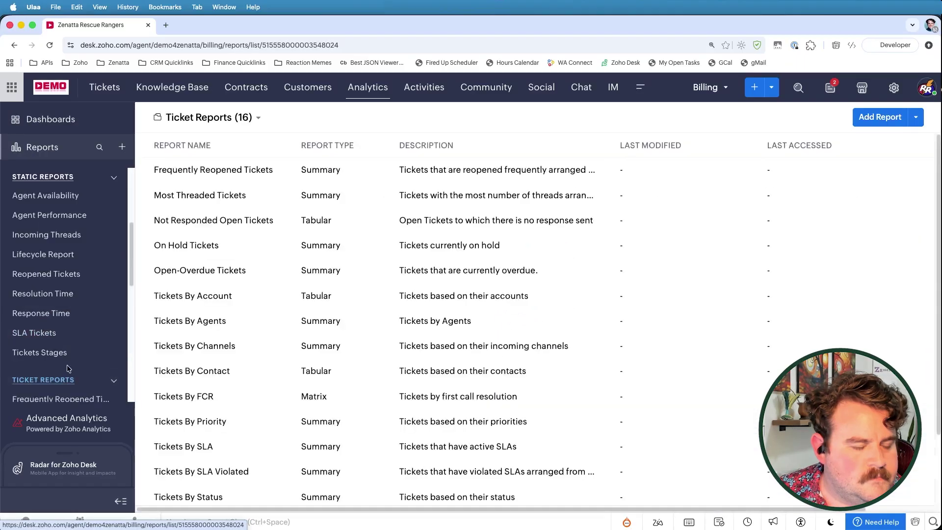
scroll(69, 366, down, 4)
scroll(69, 366, down, 1)
click(69, 366)
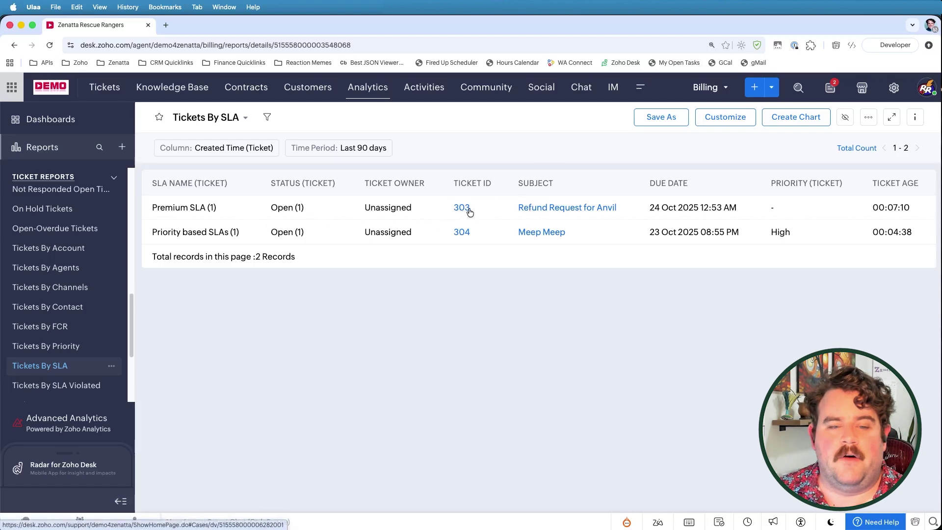
Step: Save a Bar chart of Record Count by SLA Name (Ticket) on the report
click(795, 118)
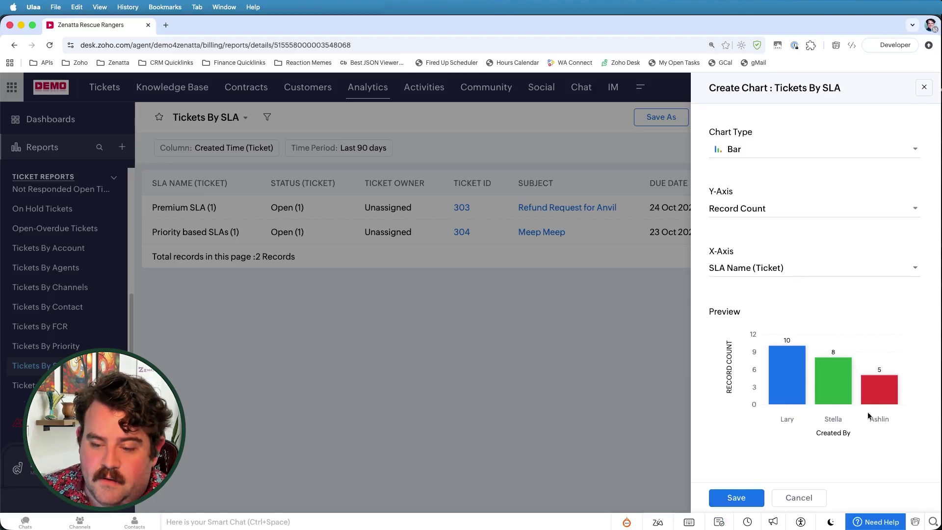
click(736, 498)
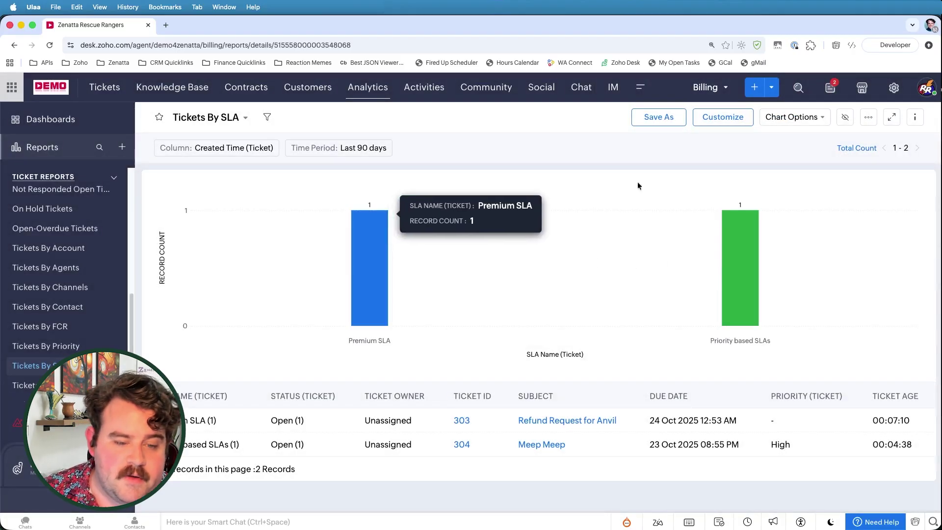
mouse_move(741, 256)
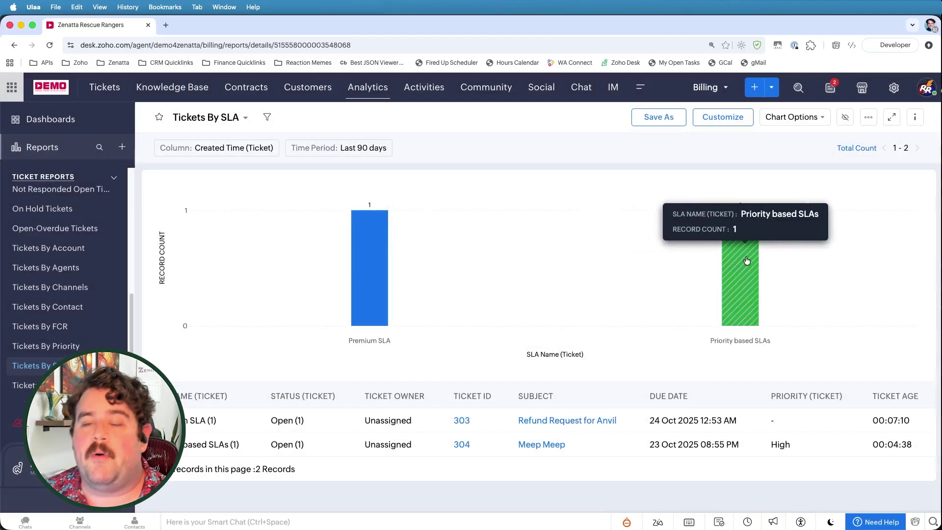